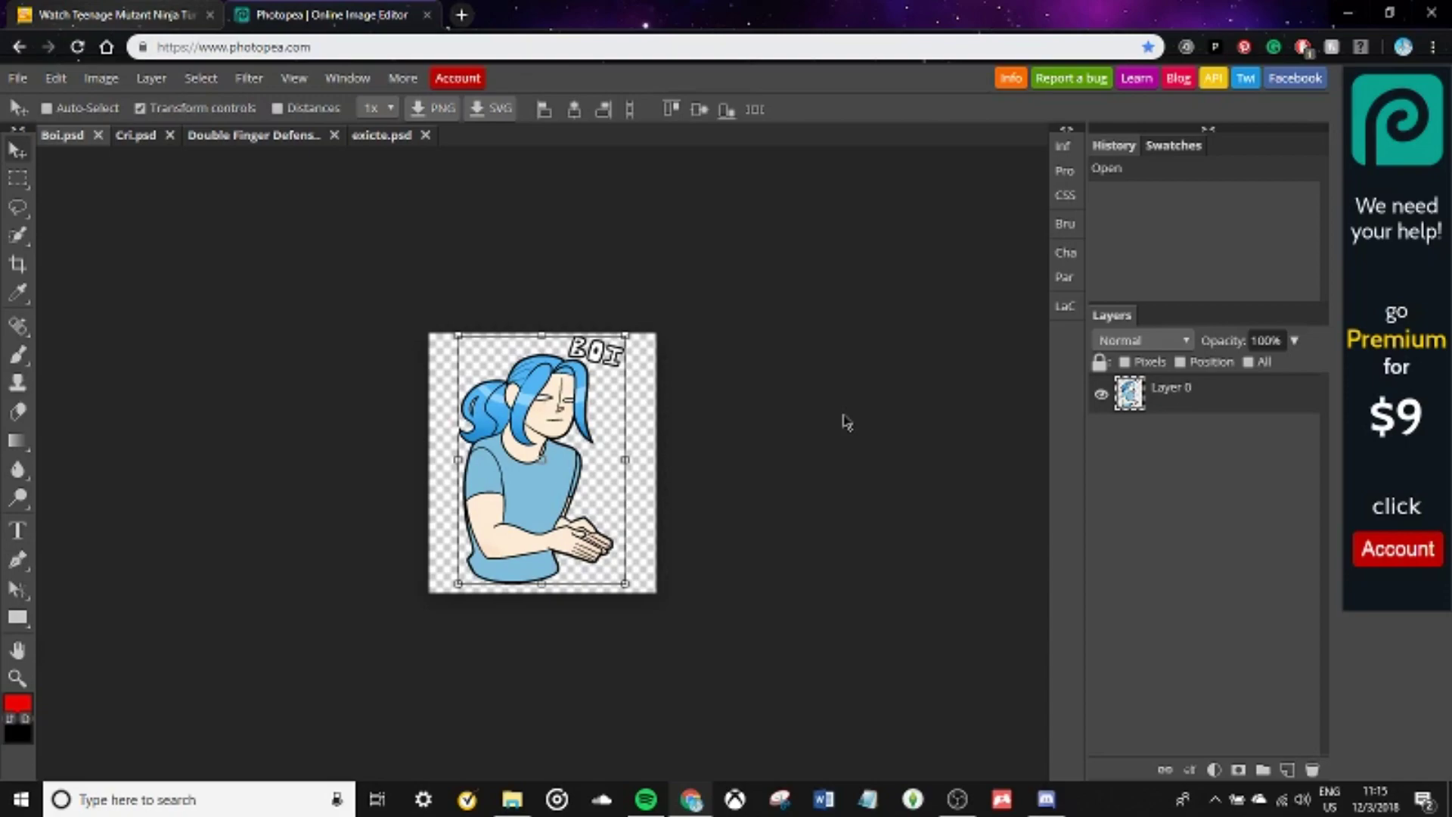
- Look through the Cri, Double Finger Defense and exicte emote documents, then return to Boi
left_click(135, 136)
left_click(238, 140)
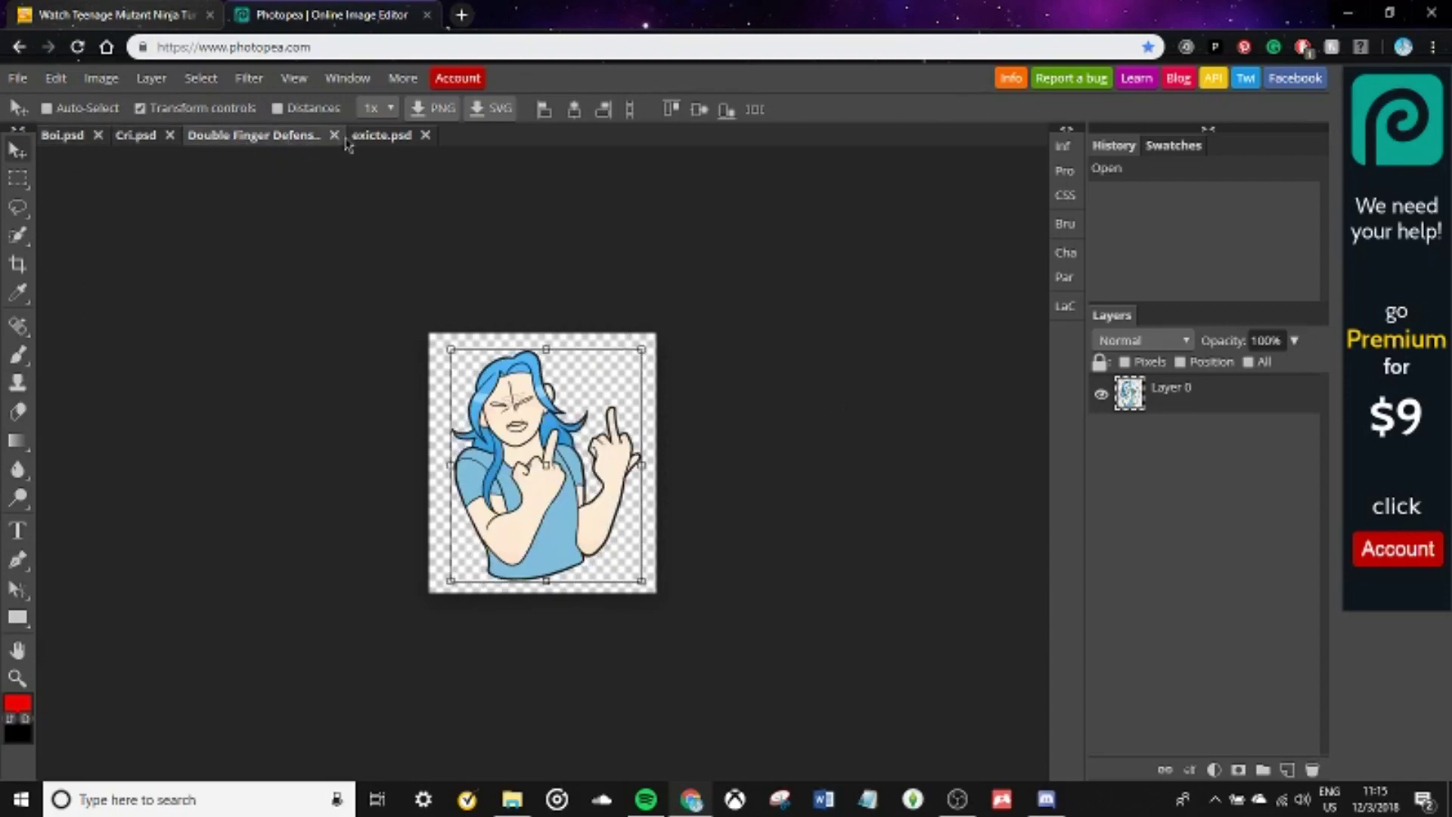
left_click(356, 144)
left_click(56, 142)
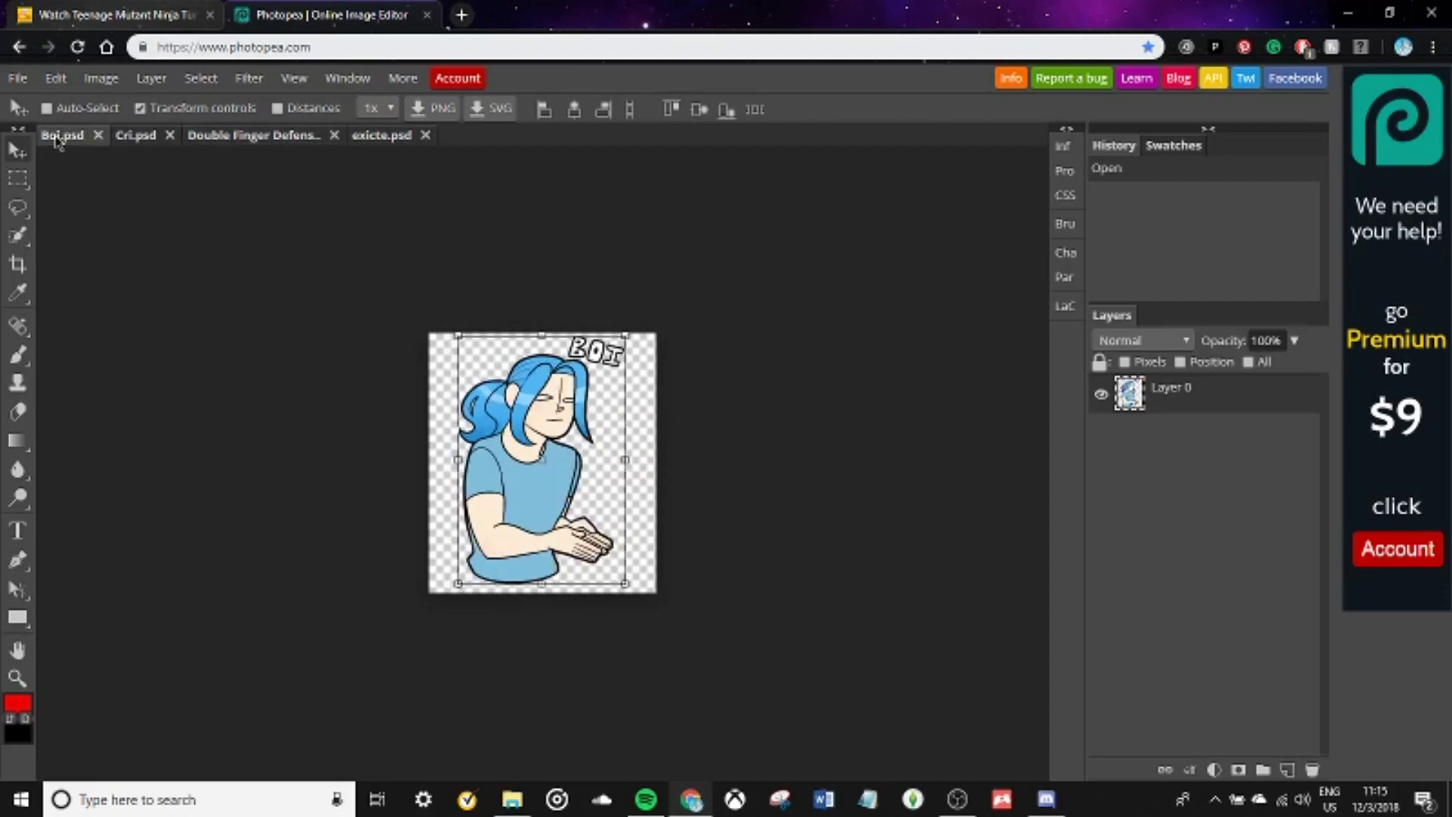
- Start opening an image from disk, then cancel without opening anything
left_click(17, 79)
left_click(39, 133)
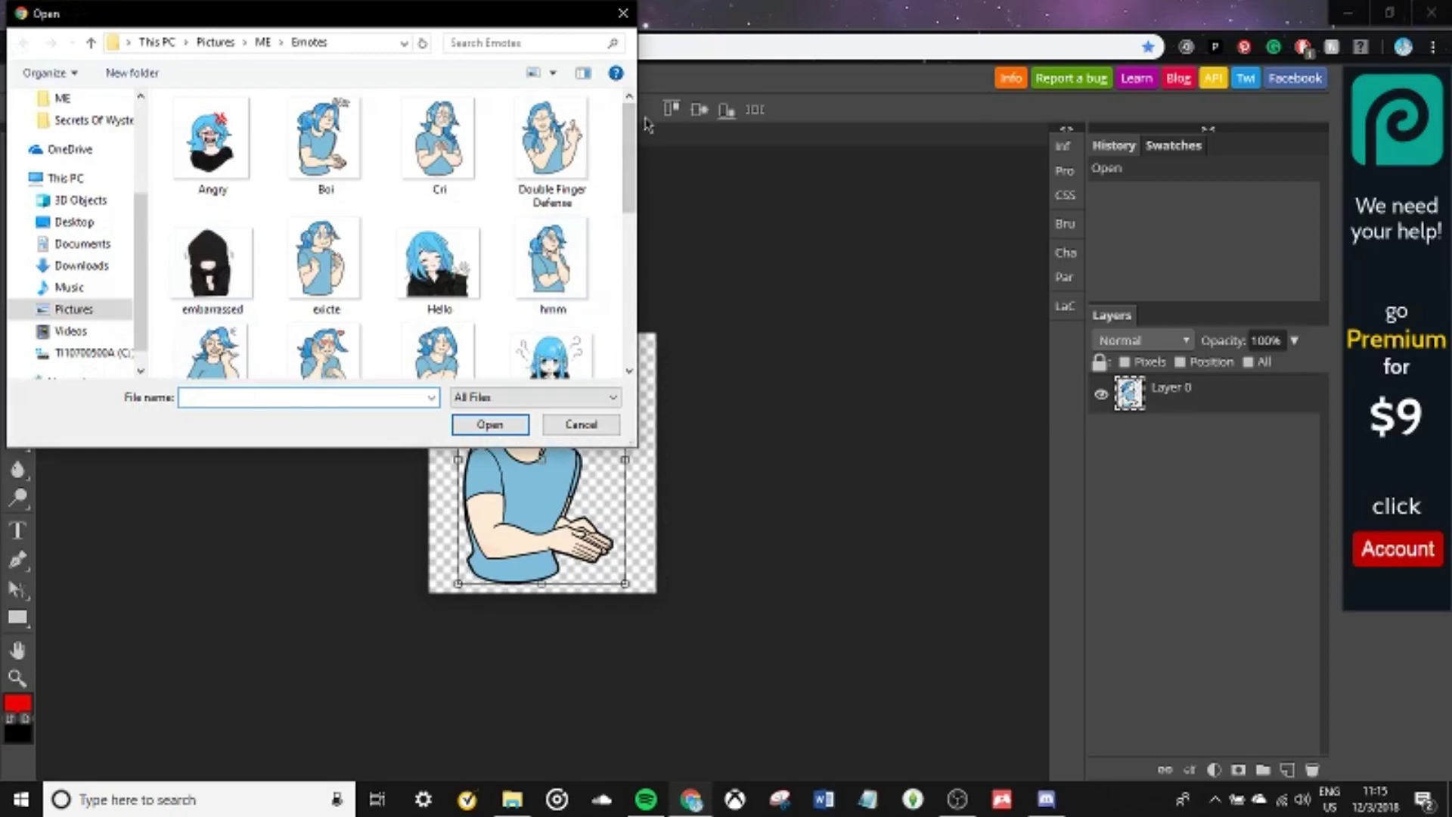
left_click(622, 13)
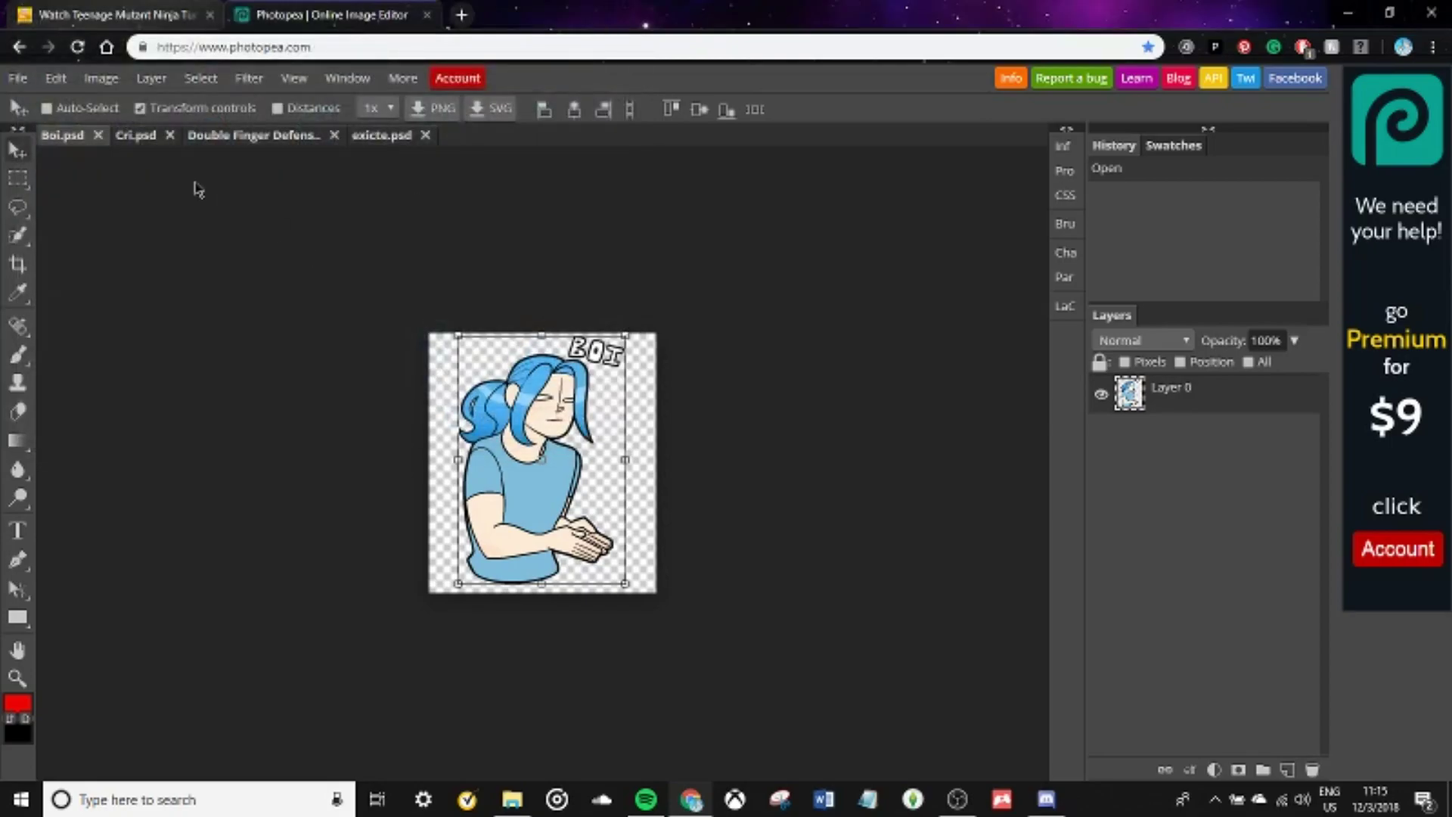
- Duplicate the Cri emote's crying layer into Boi.psd
left_click(144, 134)
right_click(1240, 399)
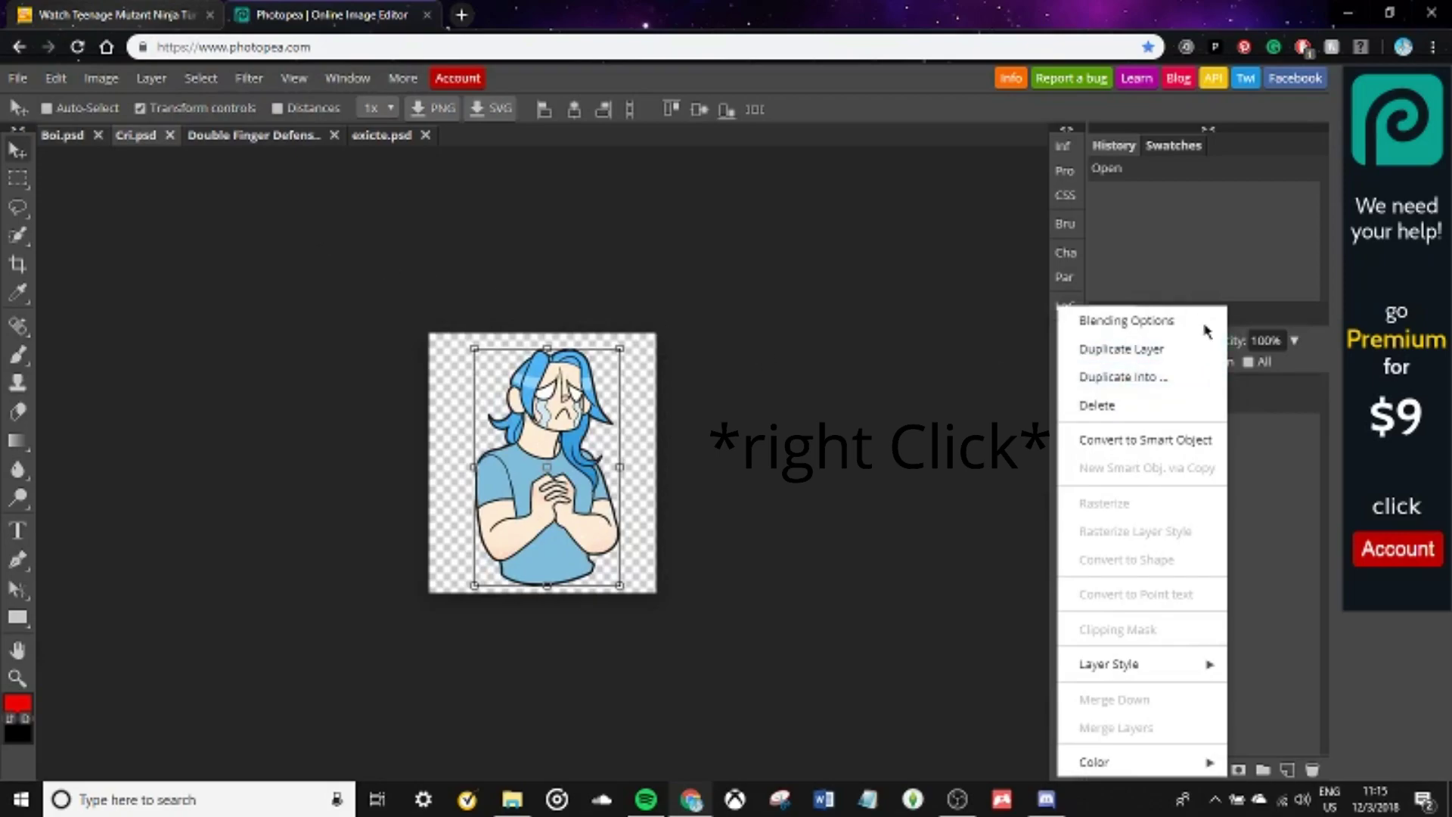
left_click(1189, 377)
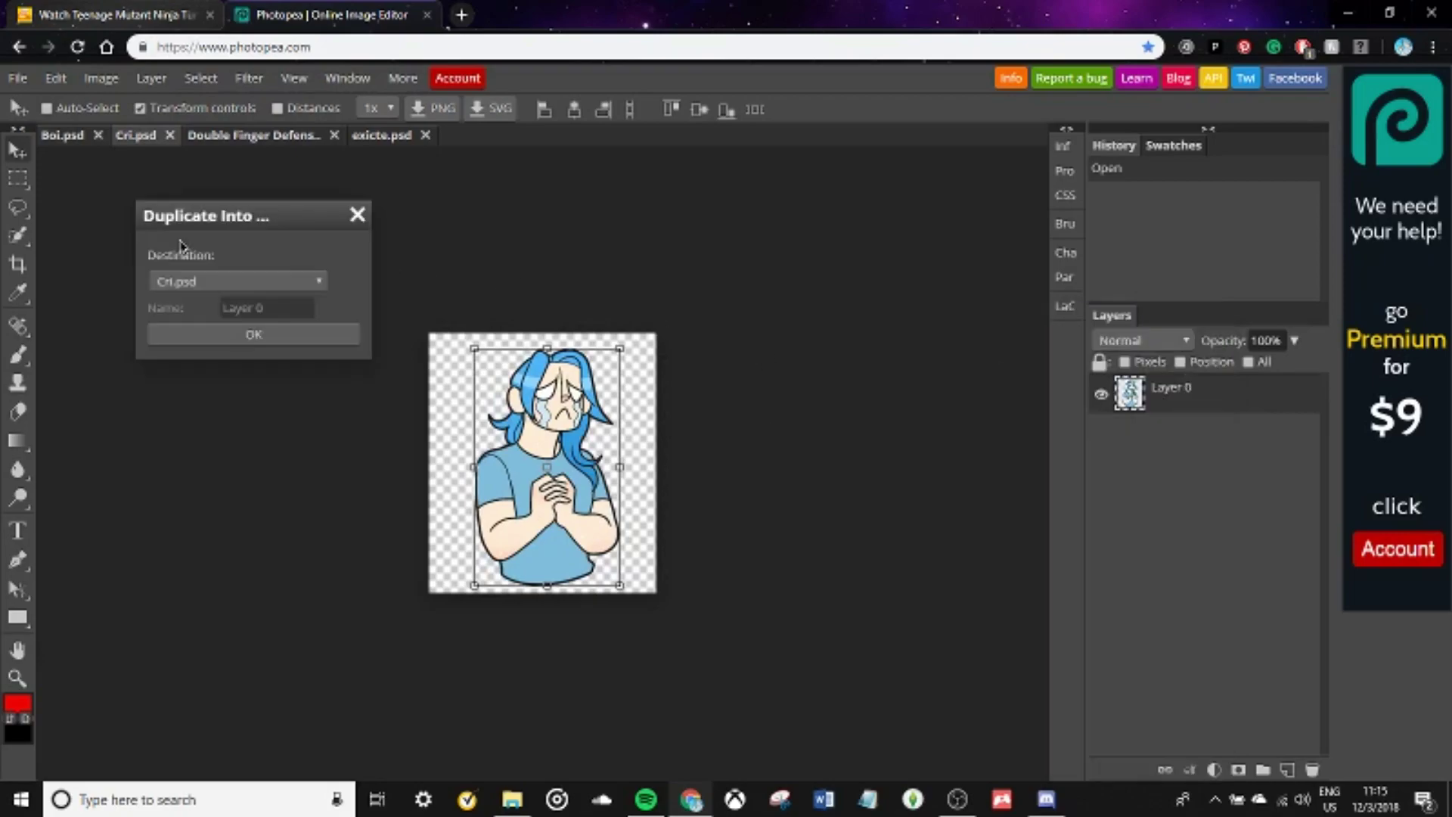
left_click(201, 281)
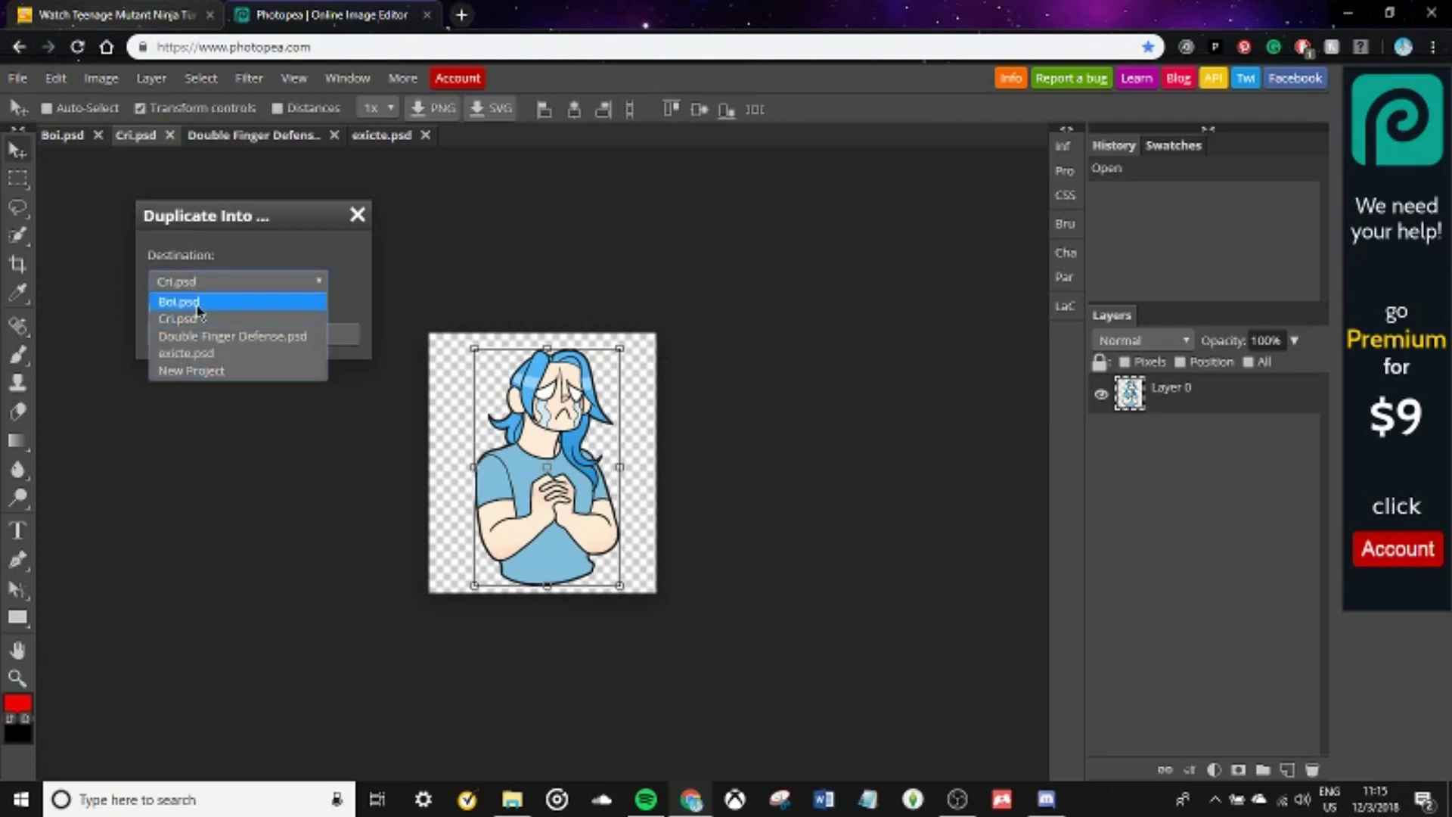
left_click(200, 301)
left_click(255, 338)
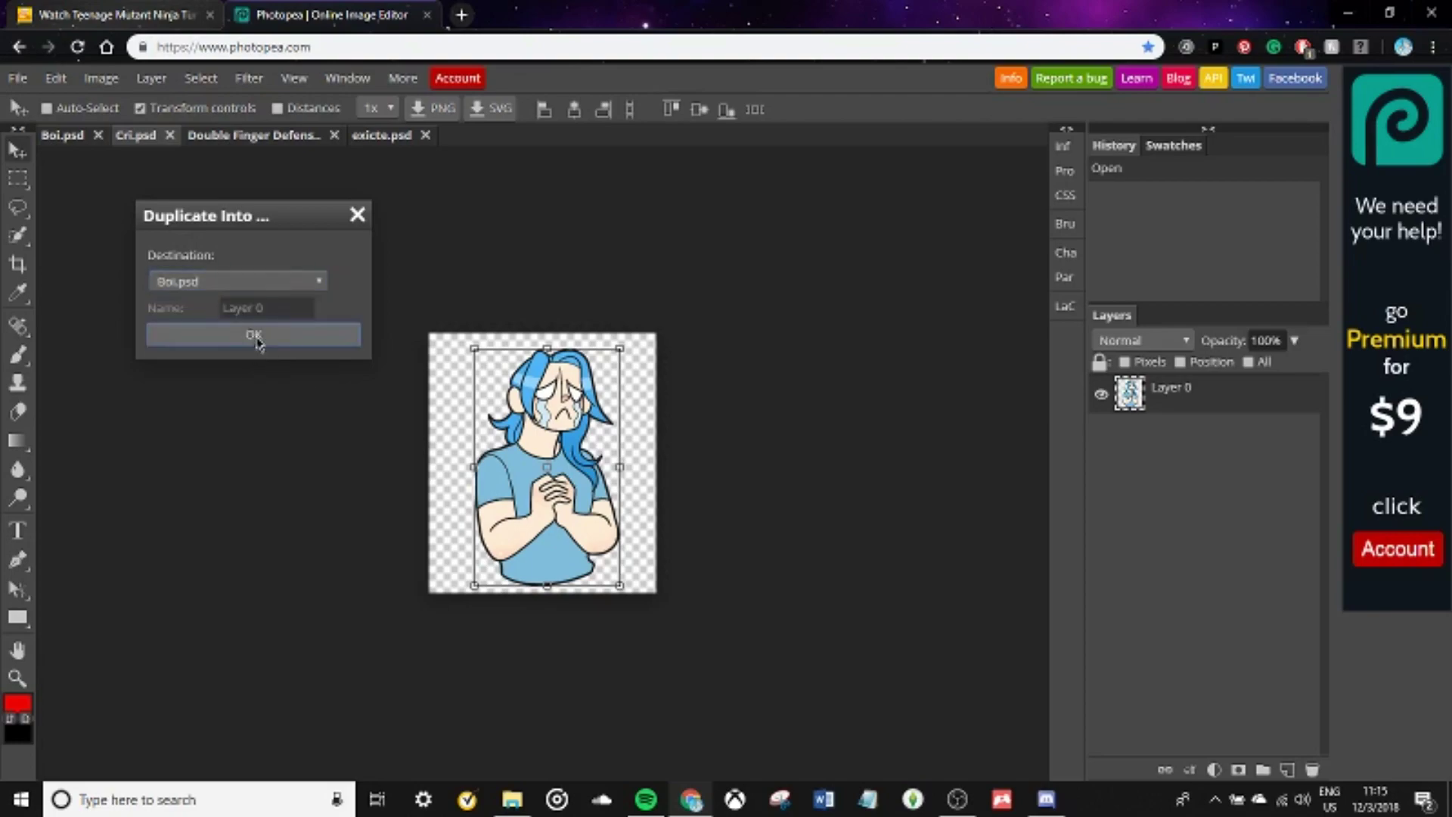
- In Boi.psd, toggle the copied crying layer and the lower Boi layer on and off to compare them
left_click(90, 139)
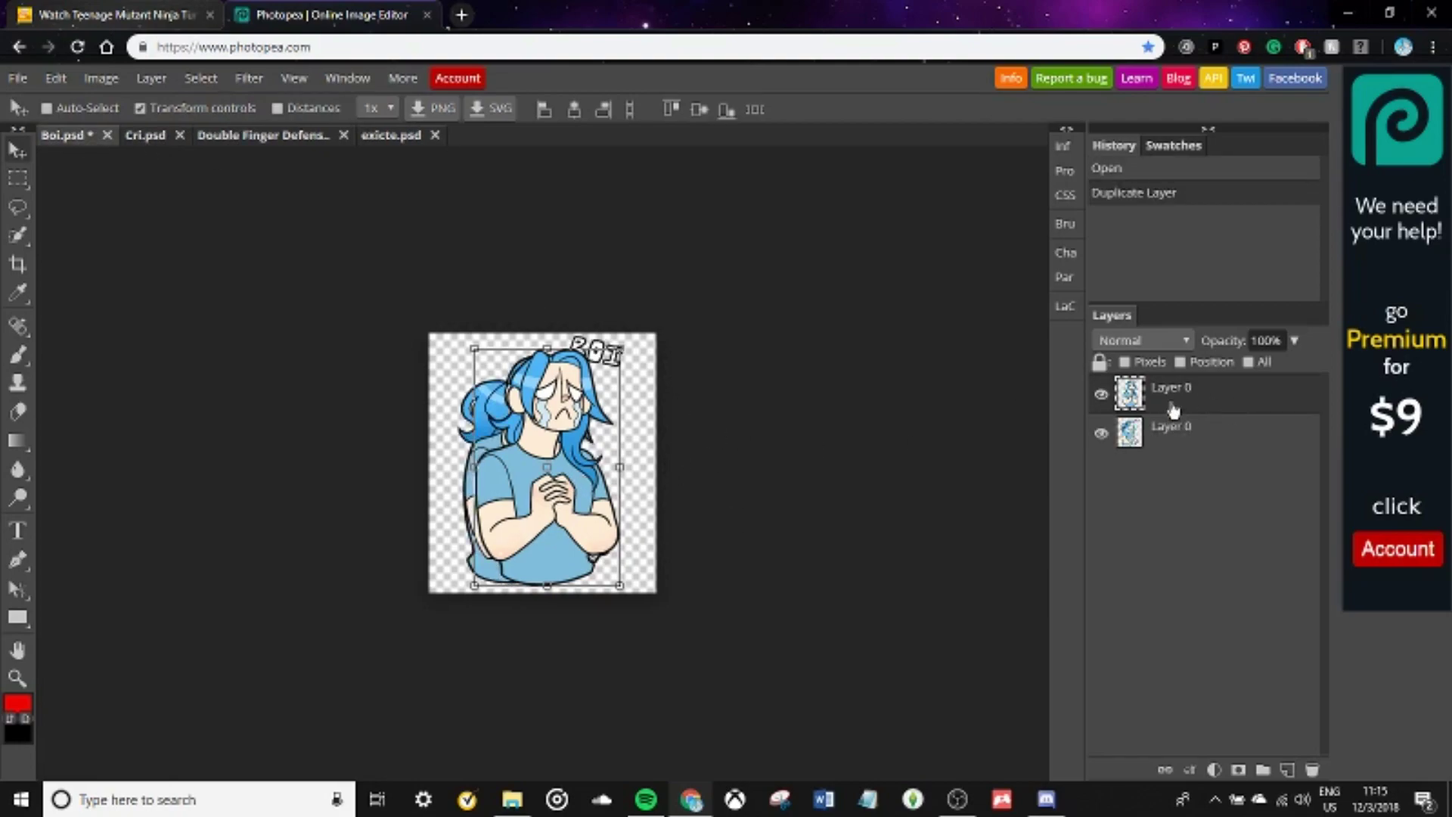
left_click(1102, 395)
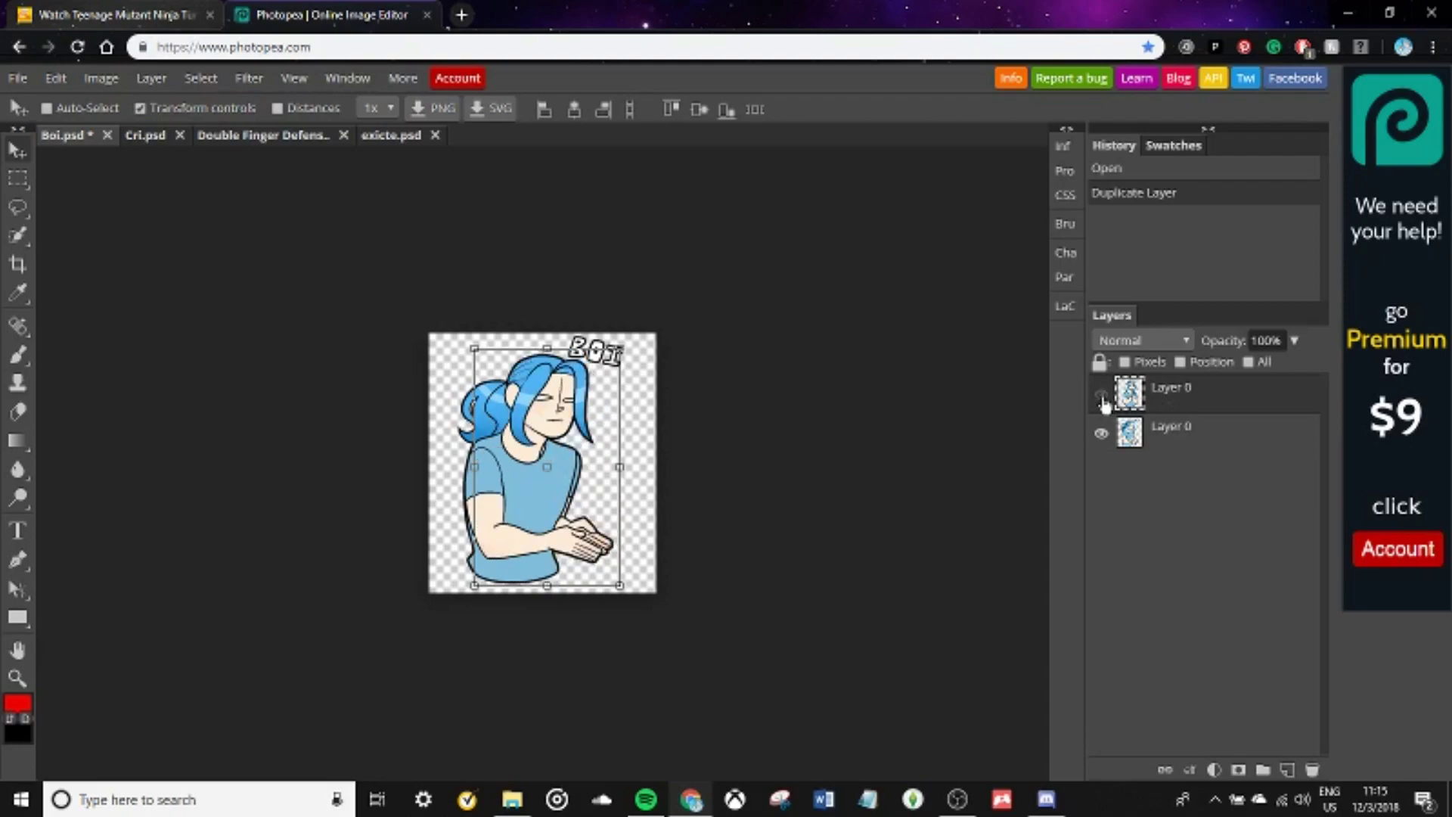
left_click(1102, 394)
left_click(1101, 434)
left_click(1101, 434)
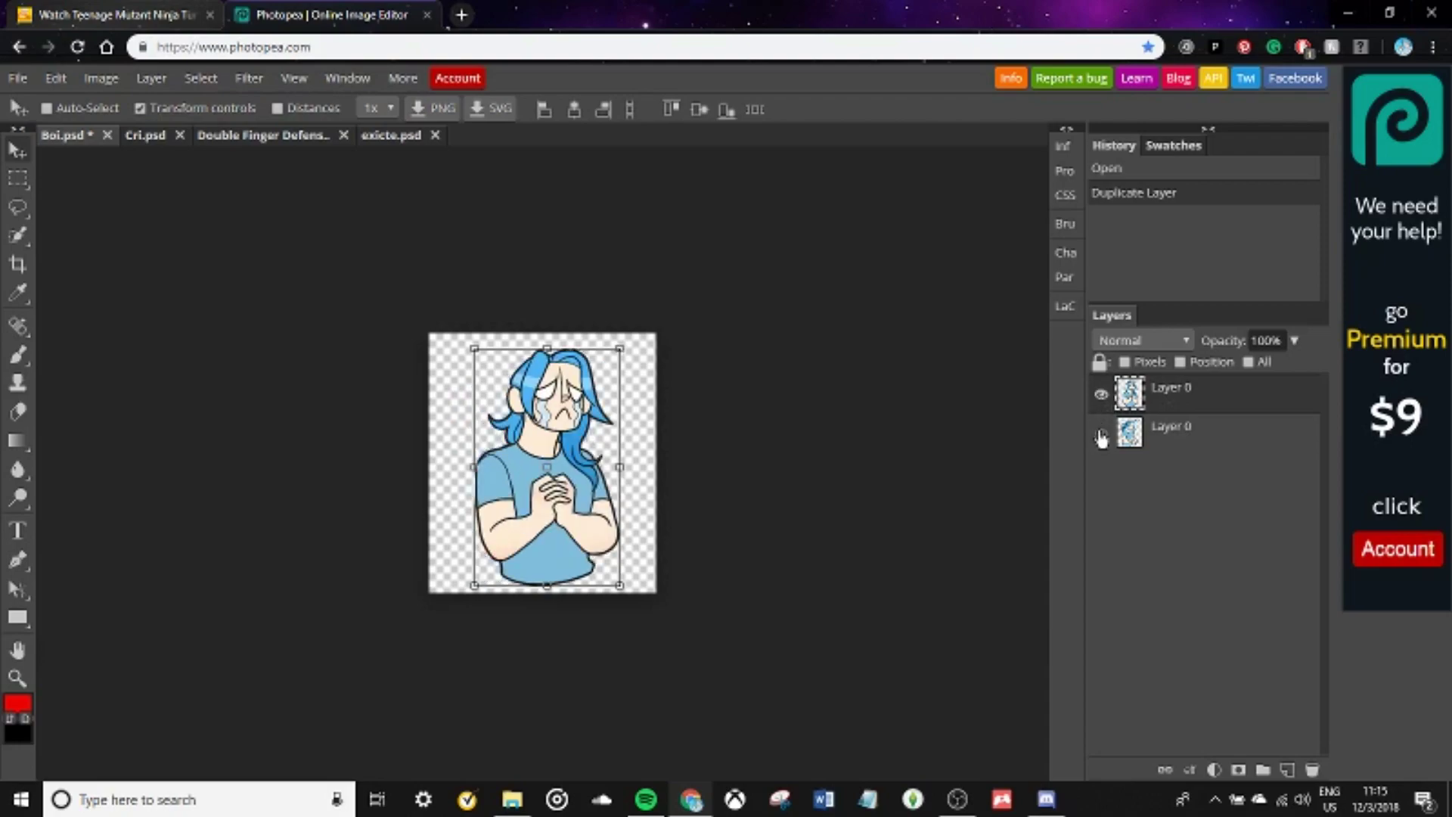
left_click(1101, 434)
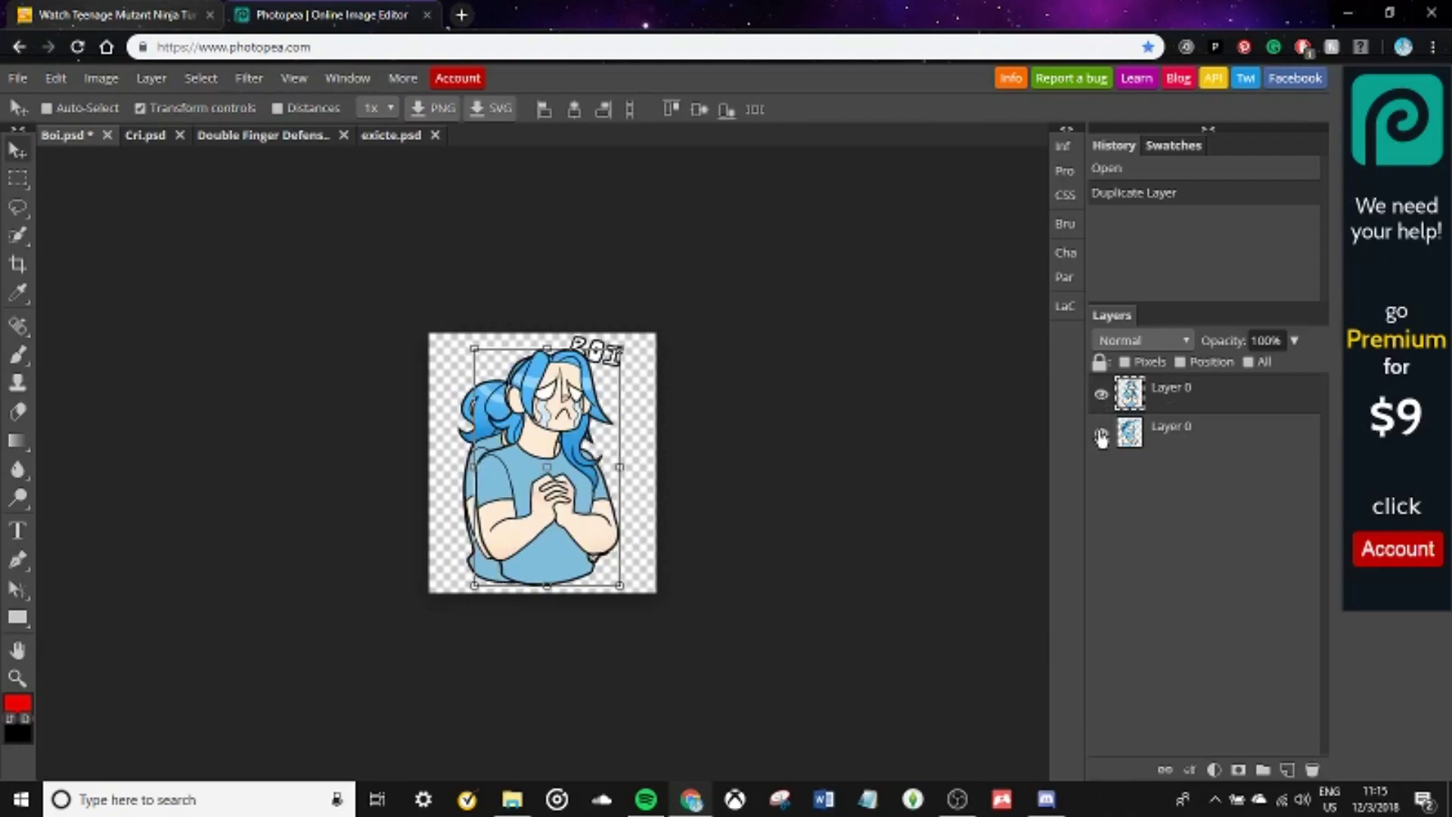
- Close the Cri document, then close the Double Finger Defense document
left_click(178, 137)
left_click(179, 144)
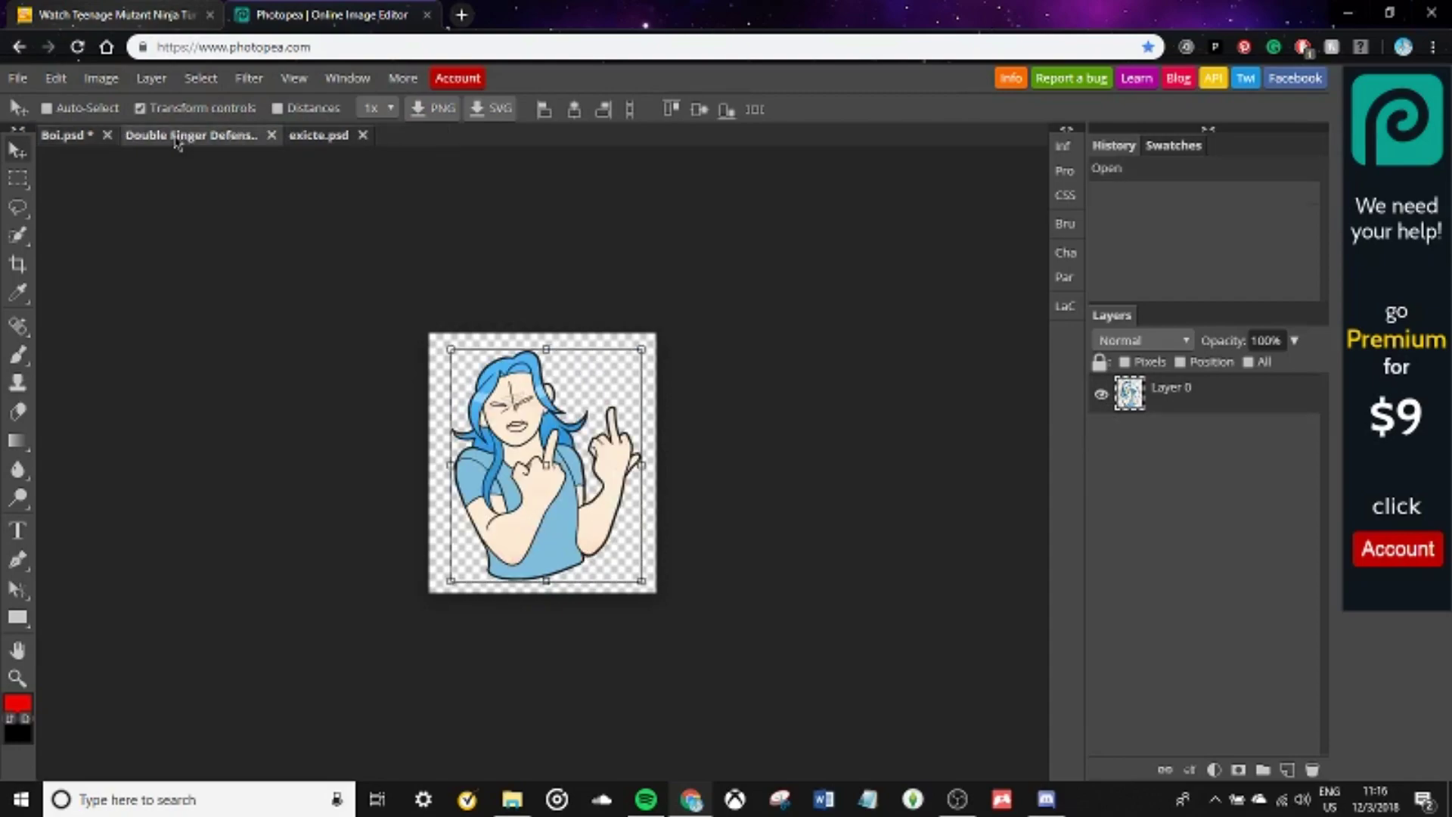
right_click(1193, 403)
left_click(1090, 376)
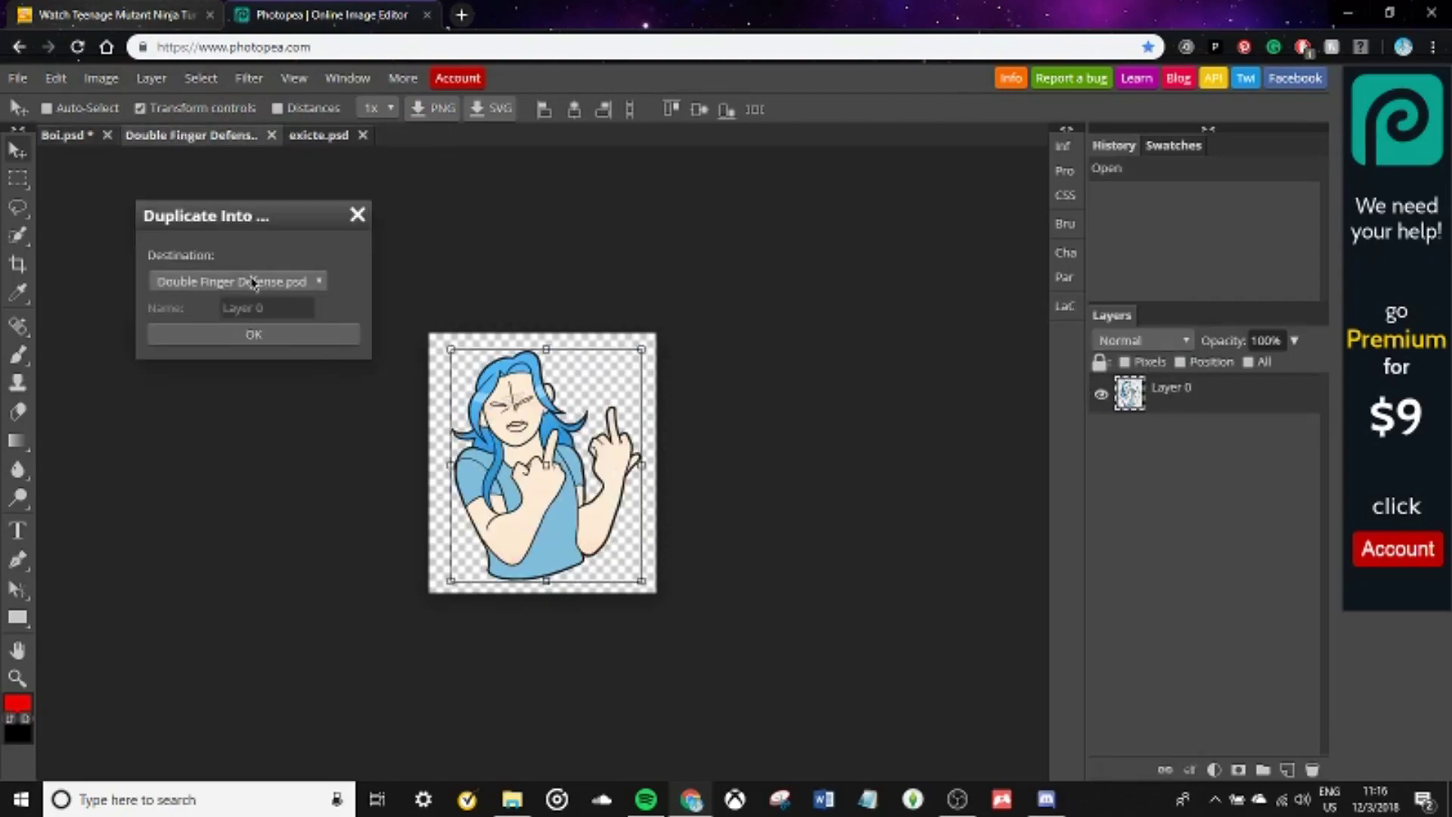
key("Escape")
left_click(271, 134)
- Duplicate the exicte layer into Boi.psd, close exicte, and hide the top two frame layers
right_click(1193, 402)
left_click(1090, 376)
left_click(268, 255)
left_click(250, 274)
left_click(254, 306)
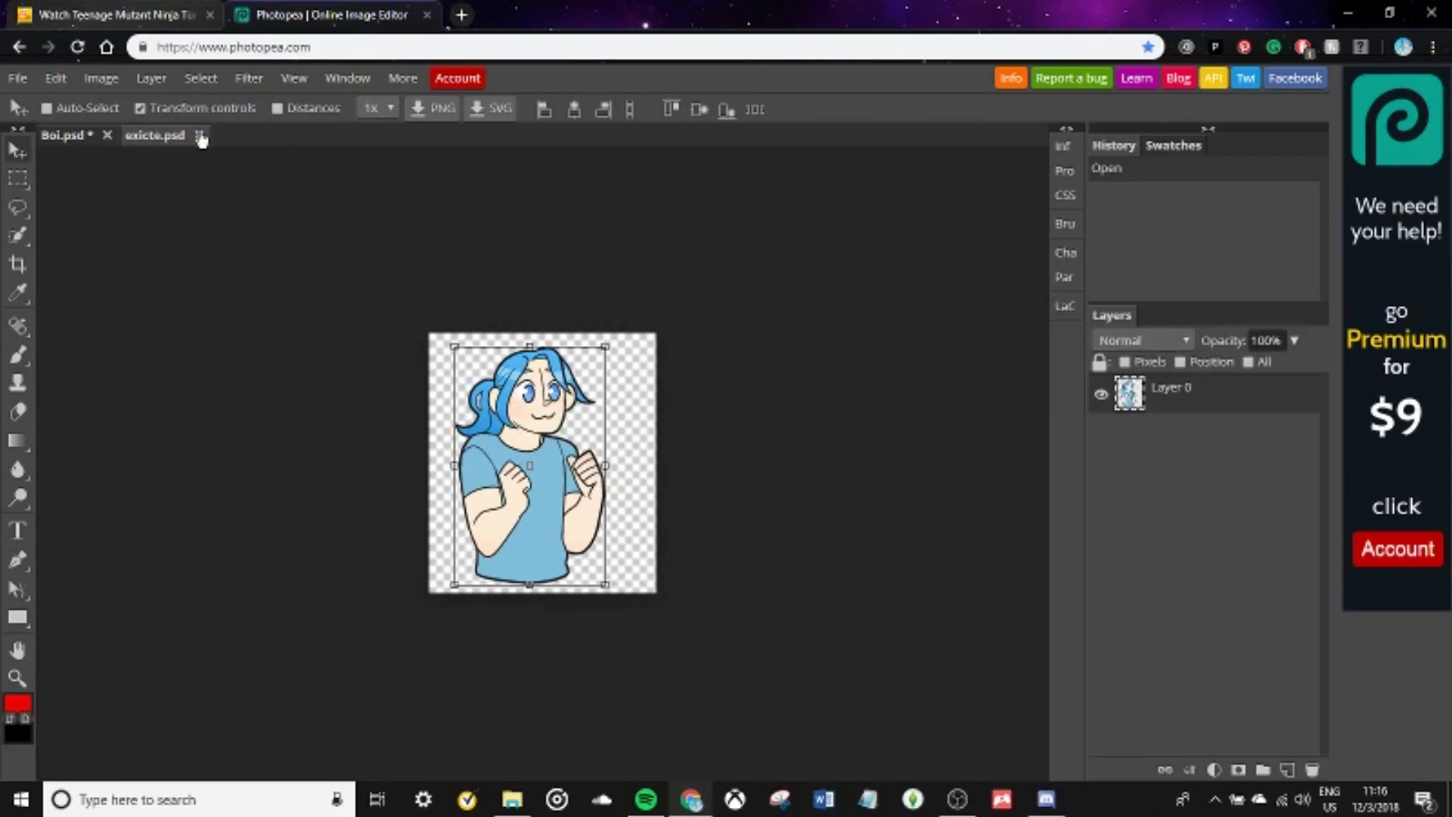
left_click(198, 135)
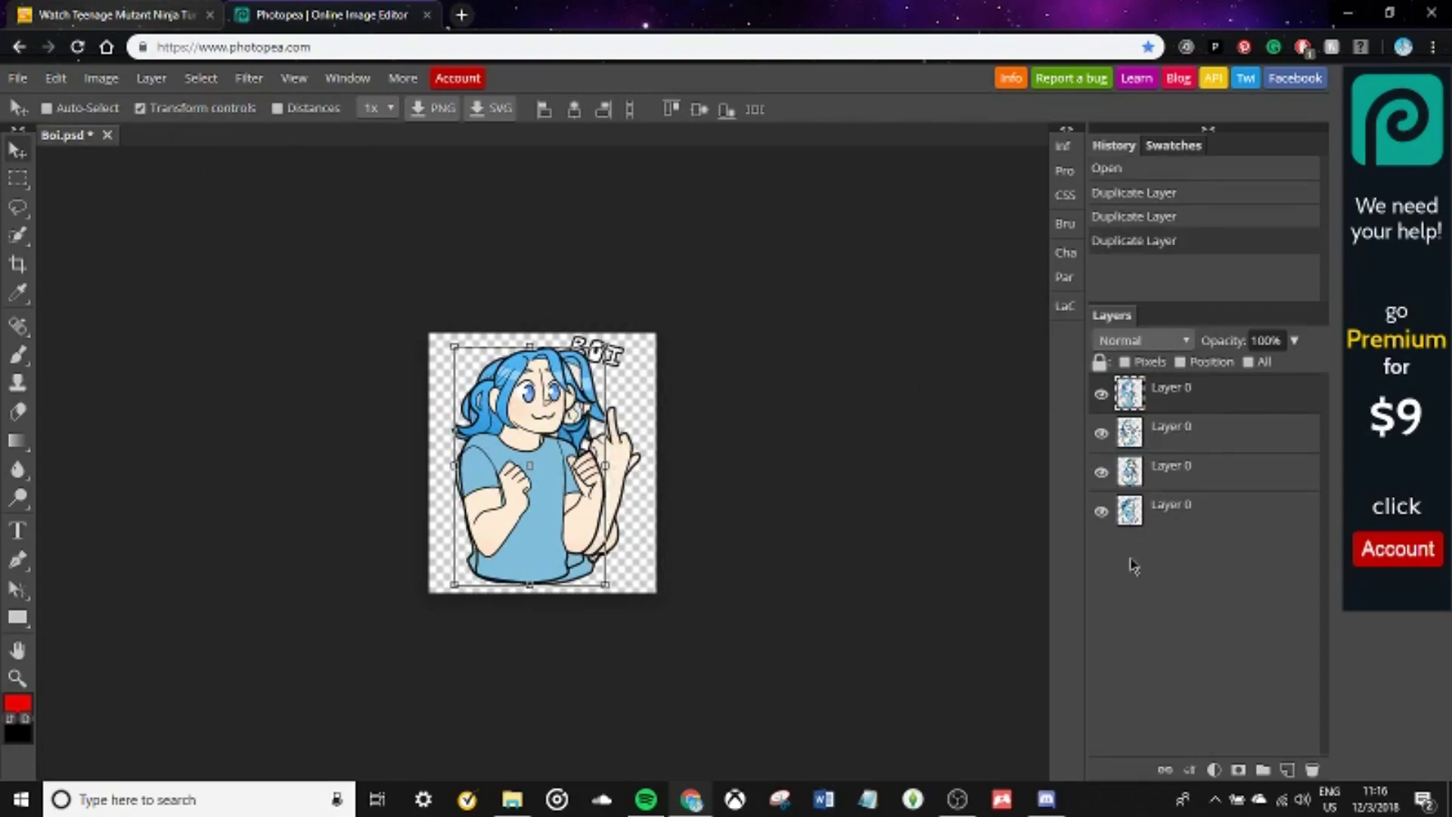
left_click(1101, 393)
left_click(1100, 432)
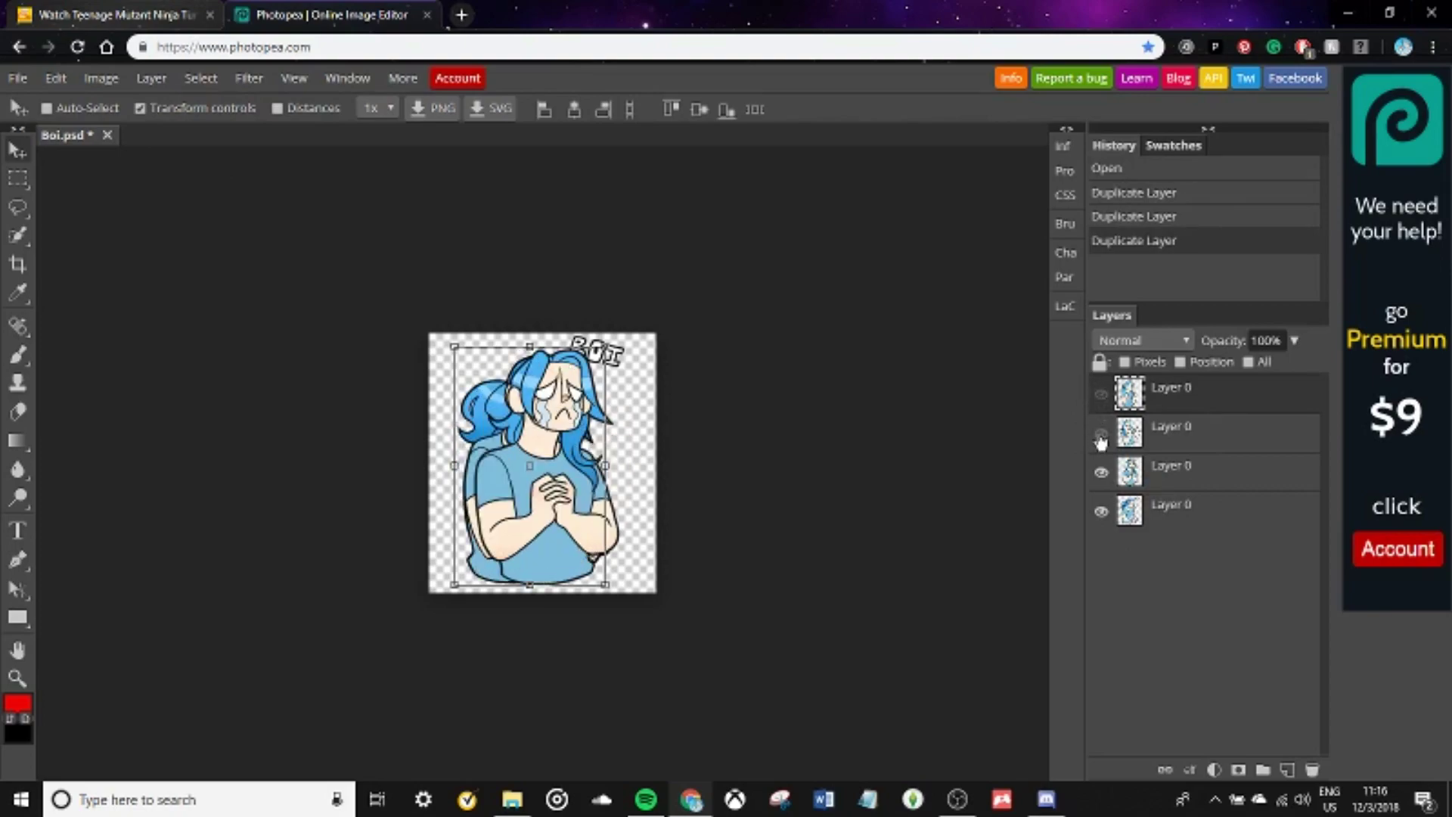
- Hide the third frame layer so only the calm bottom Boi frame shows
left_click(1101, 471)
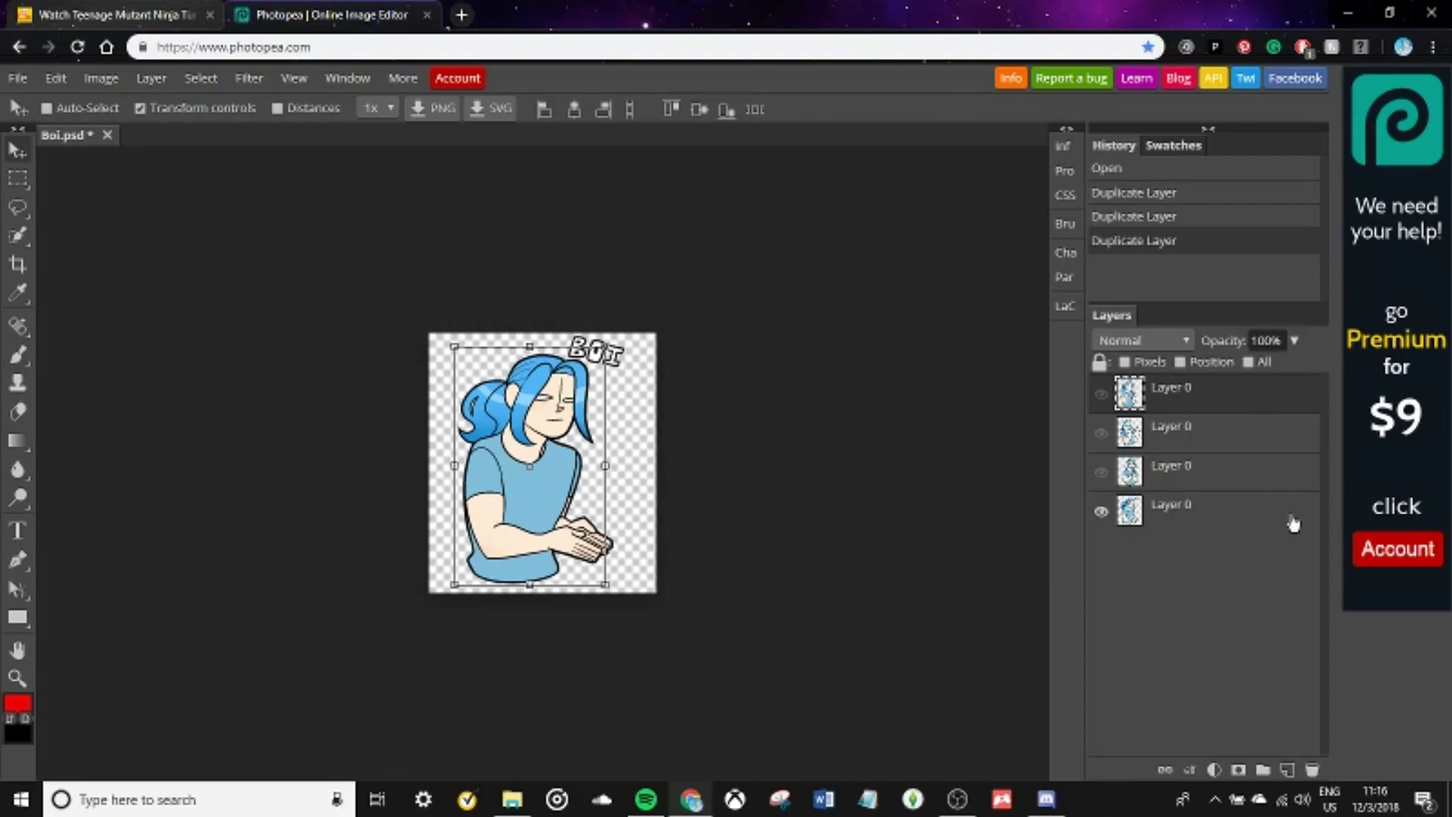
- Add a new layer folder from the Layer menu and name it Boi
left_click(149, 81)
mouse_move(205, 110)
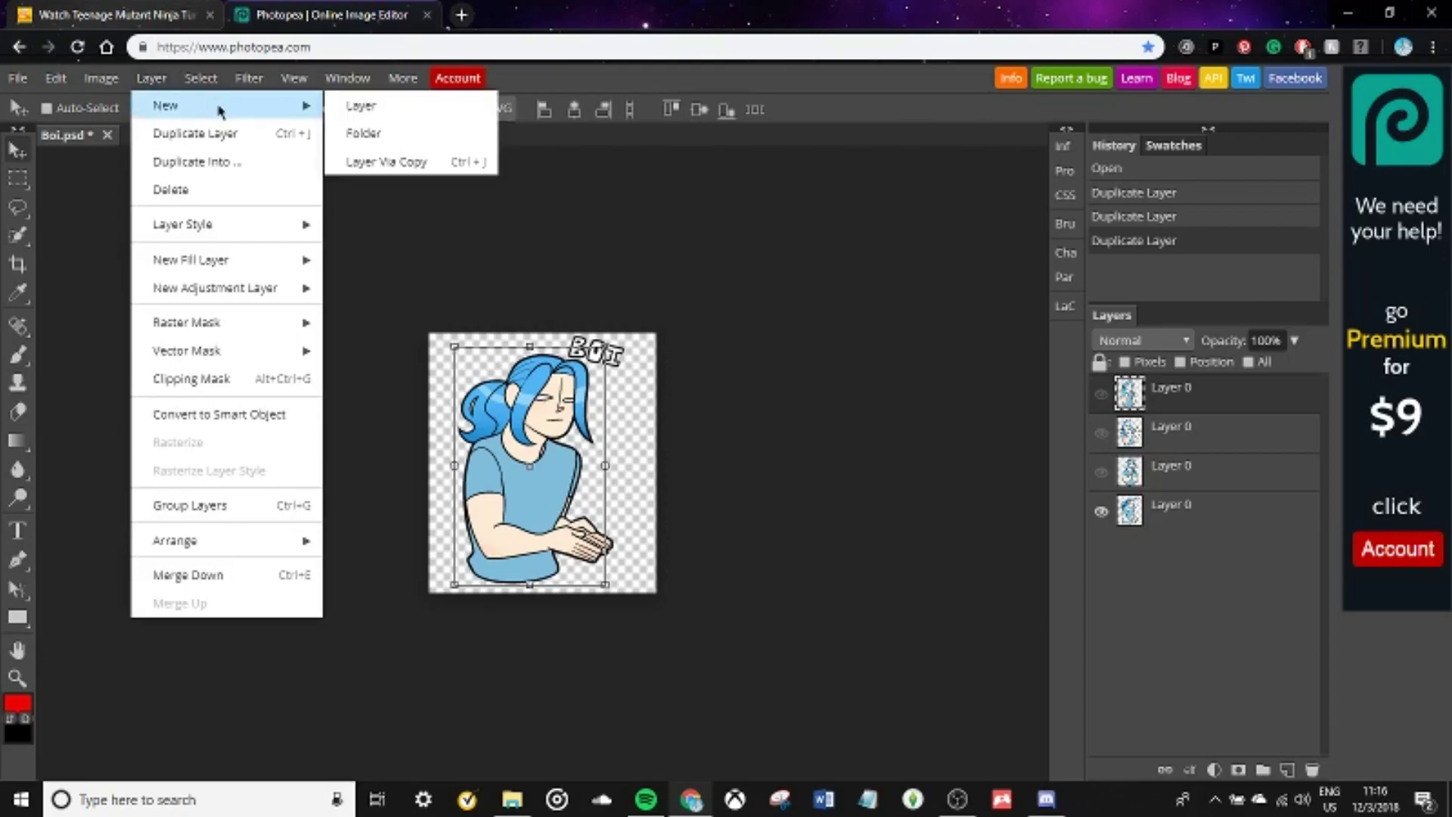
left_click(390, 138)
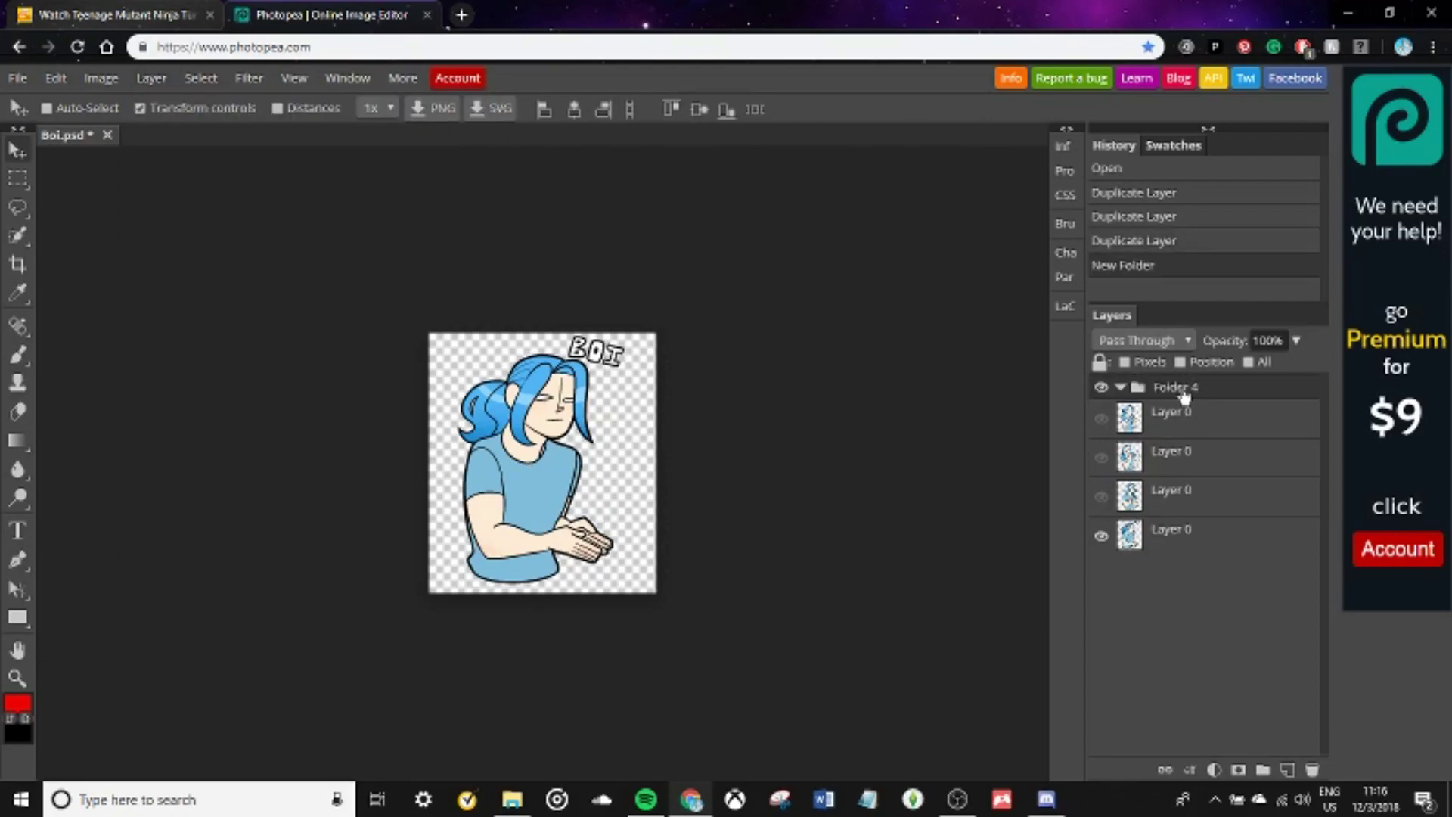
double_click(1181, 387)
type("Boi")
left_click(1177, 640)
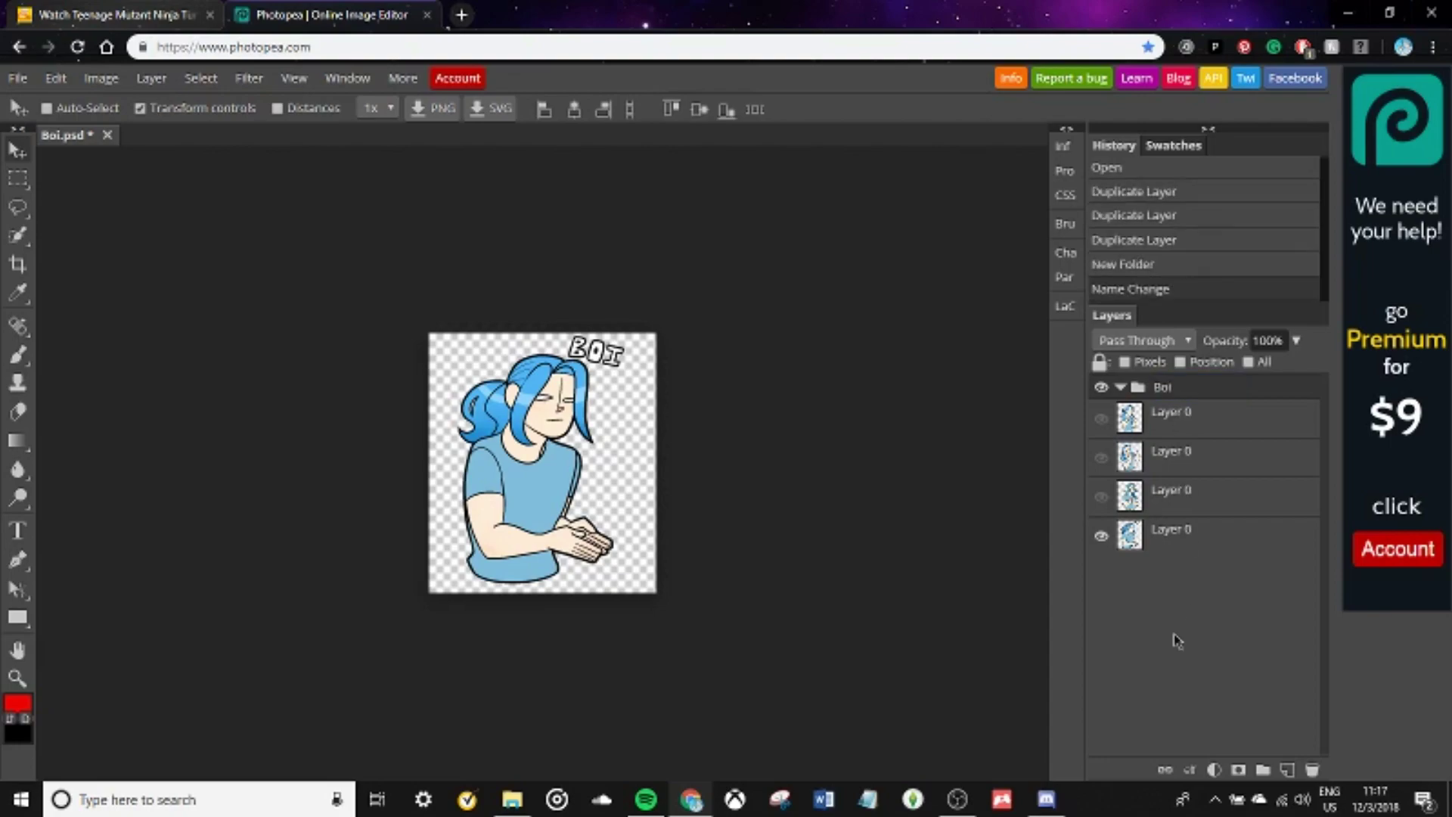
- Rename the top Layer 0 in the Boi folder to _a_frm4,200
left_click(1173, 423)
double_click(1172, 417)
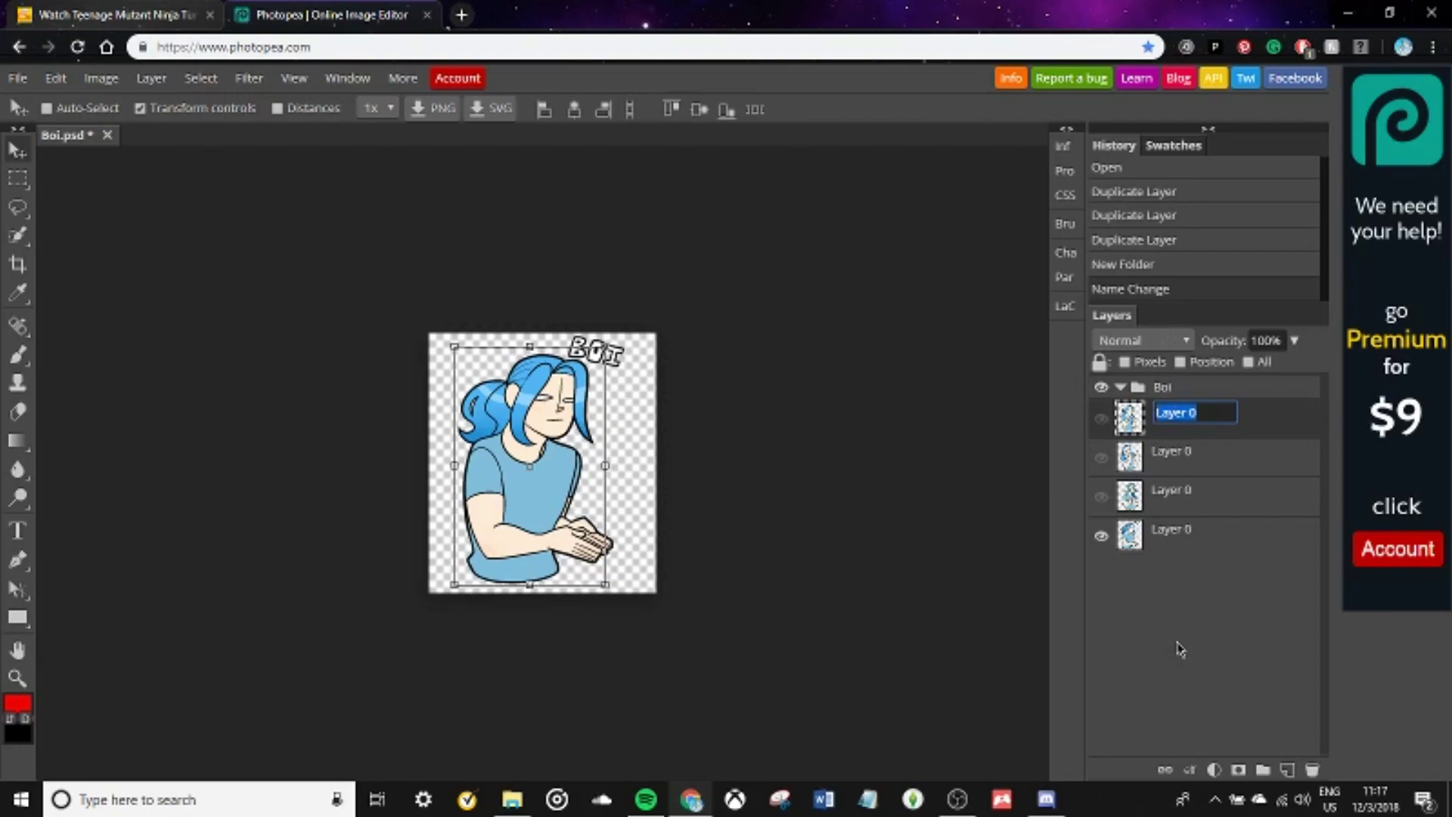
key("BackSpace")
type("_a_")
type("frm4")
type(",")
type("200")
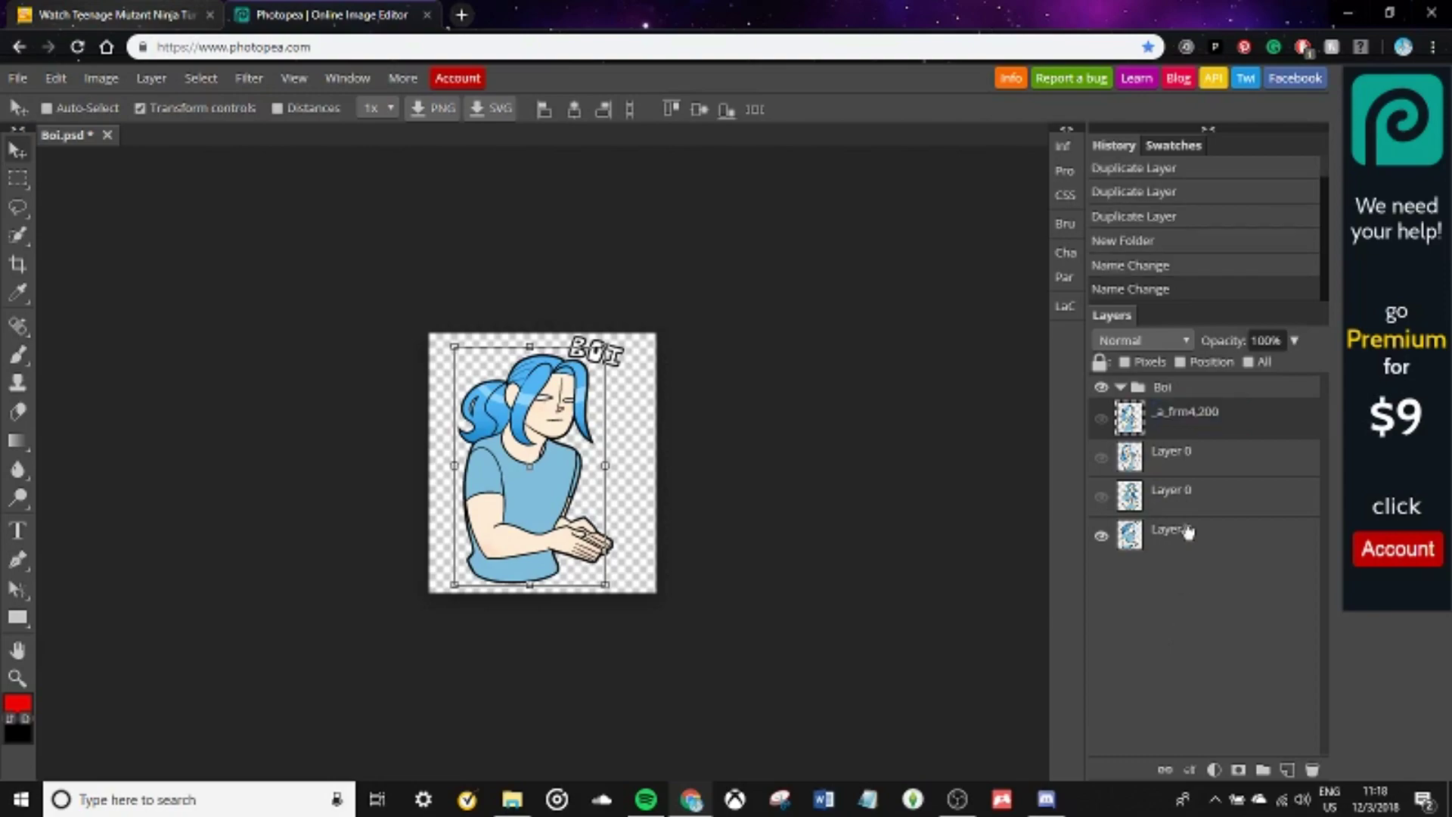
- Rename the three remaining Layer 0 copies to _a_frm3,200, _a_frm2,200 and _a_frm1,200
double_click(1170, 452)
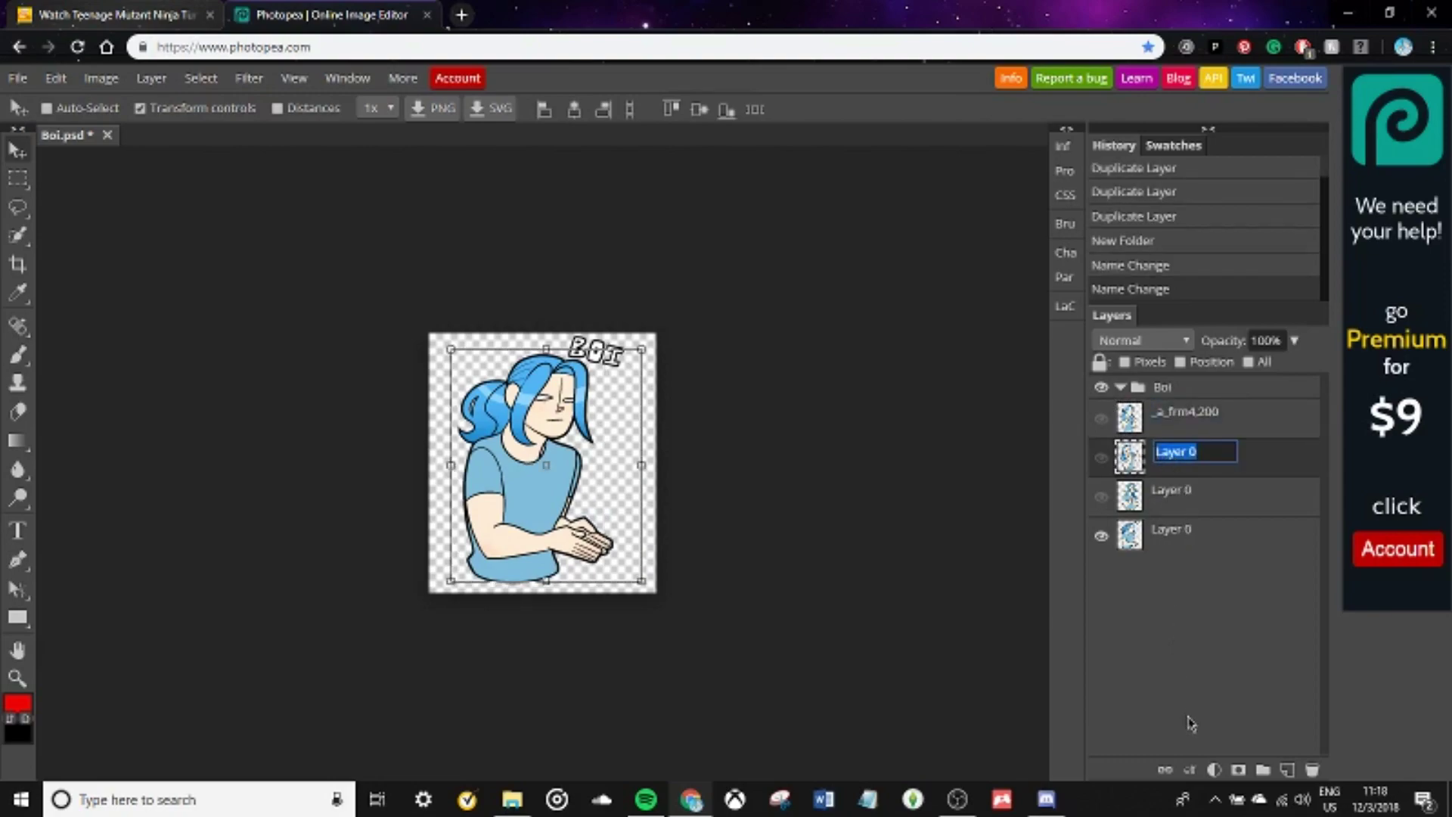
type("_a_frm3,200")
key("Return")
double_click(1169, 488)
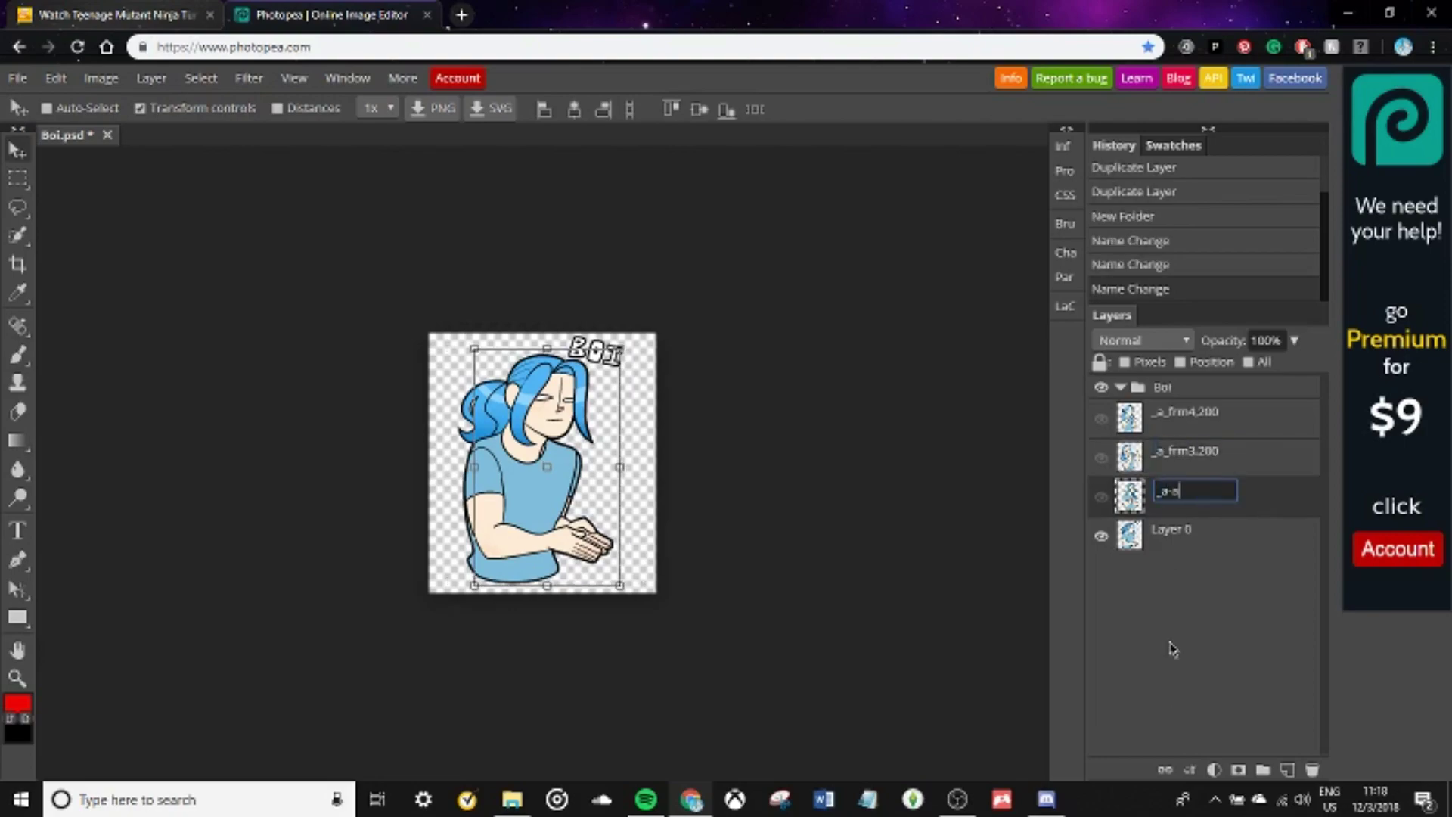
type("_a_frm2,200")
key("Return")
double_click(1177, 531)
type("_a_frm1,200")
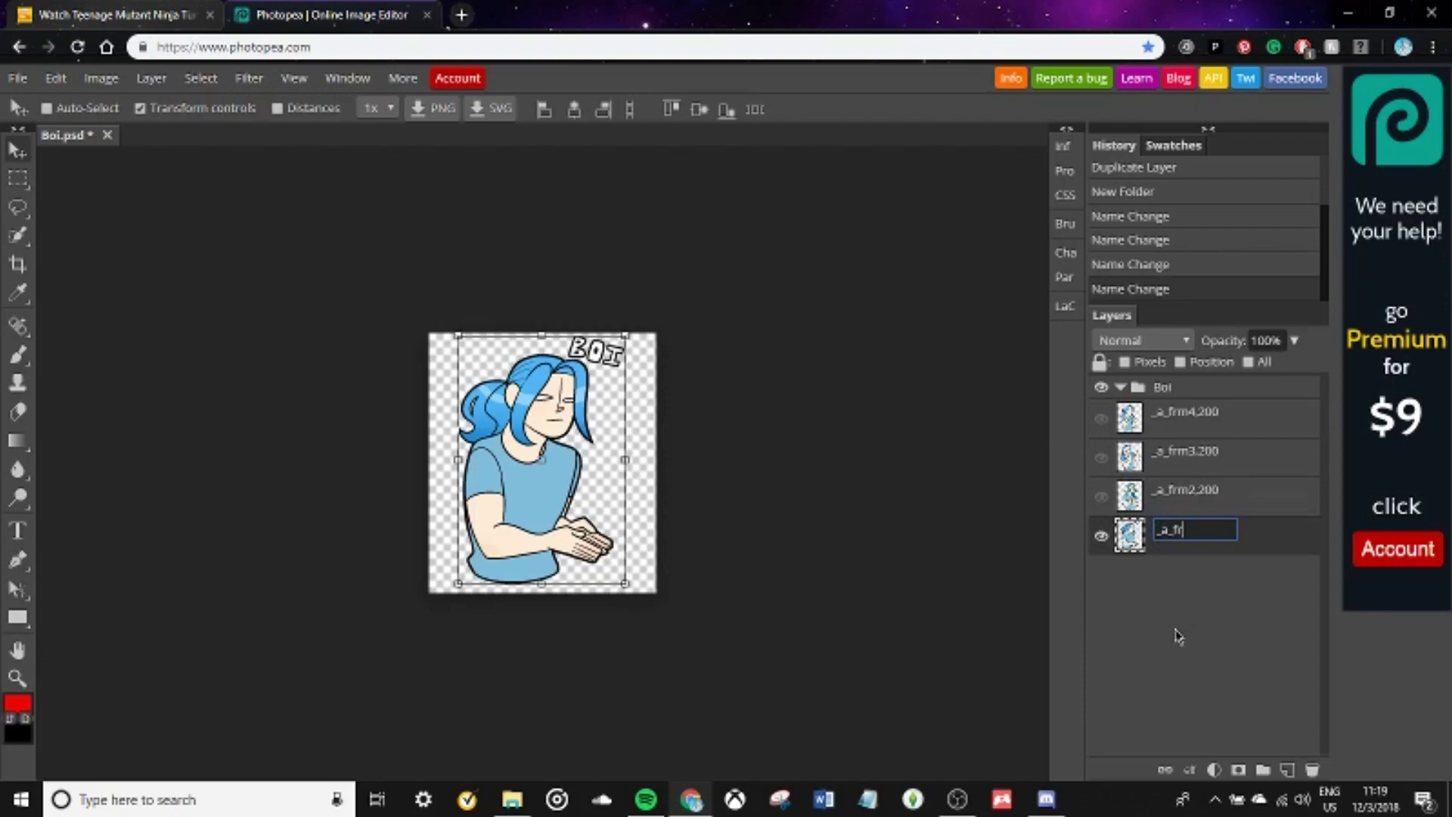
key("Return")
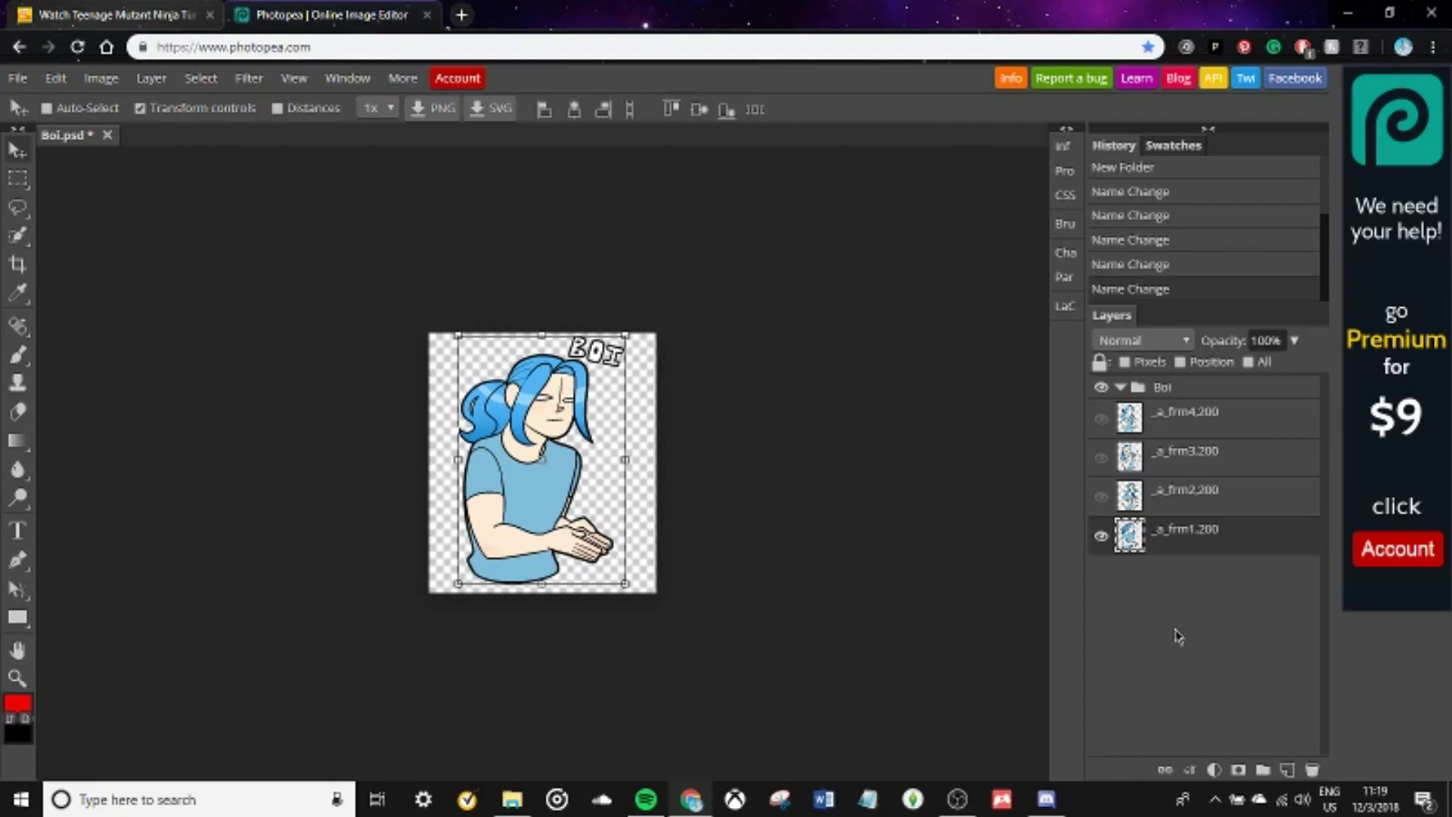
- Export the Boi animation as a 250×286 px GIF at 100% quality via File > Export As
left_click(18, 82)
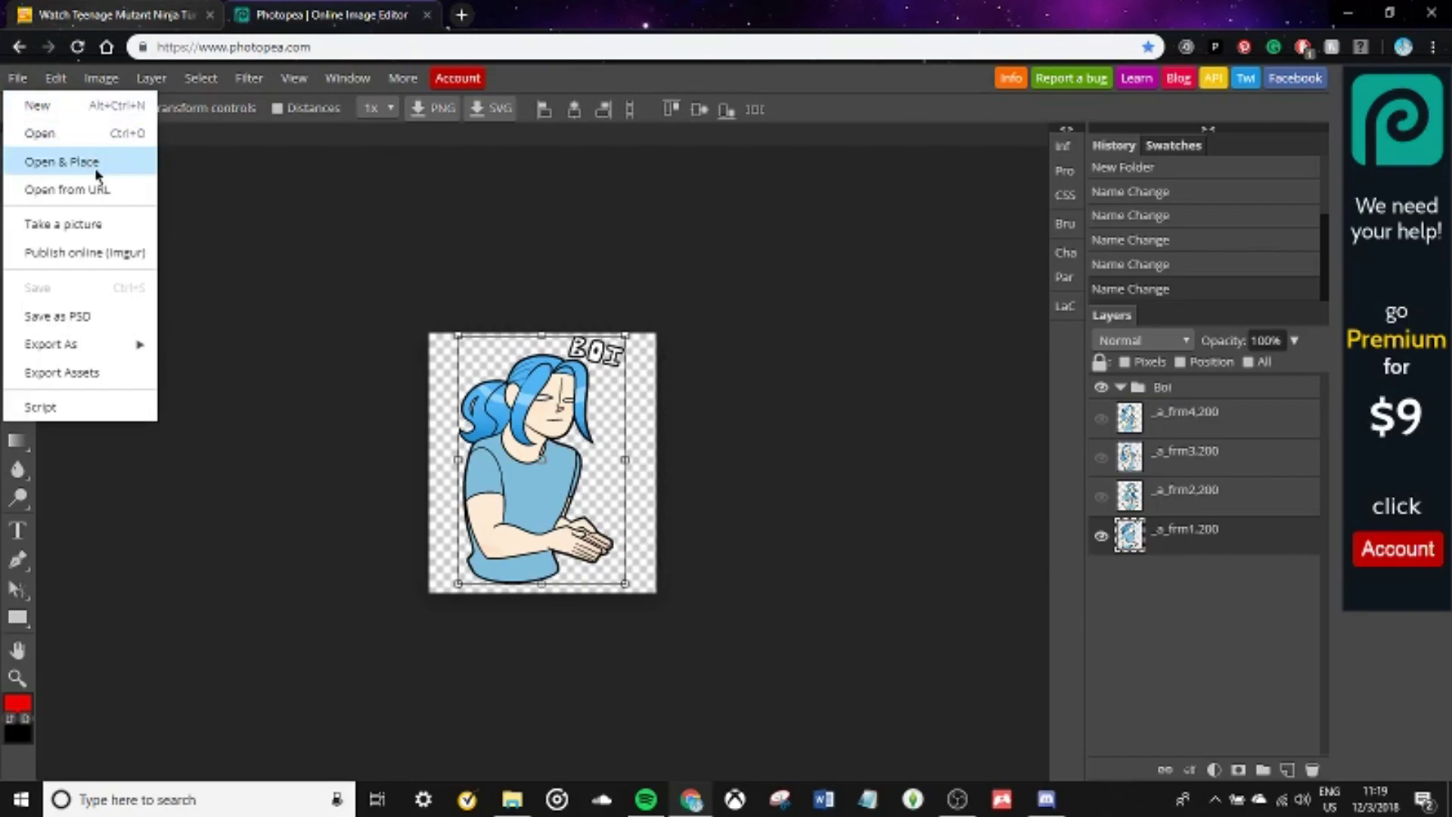
mouse_move(115, 347)
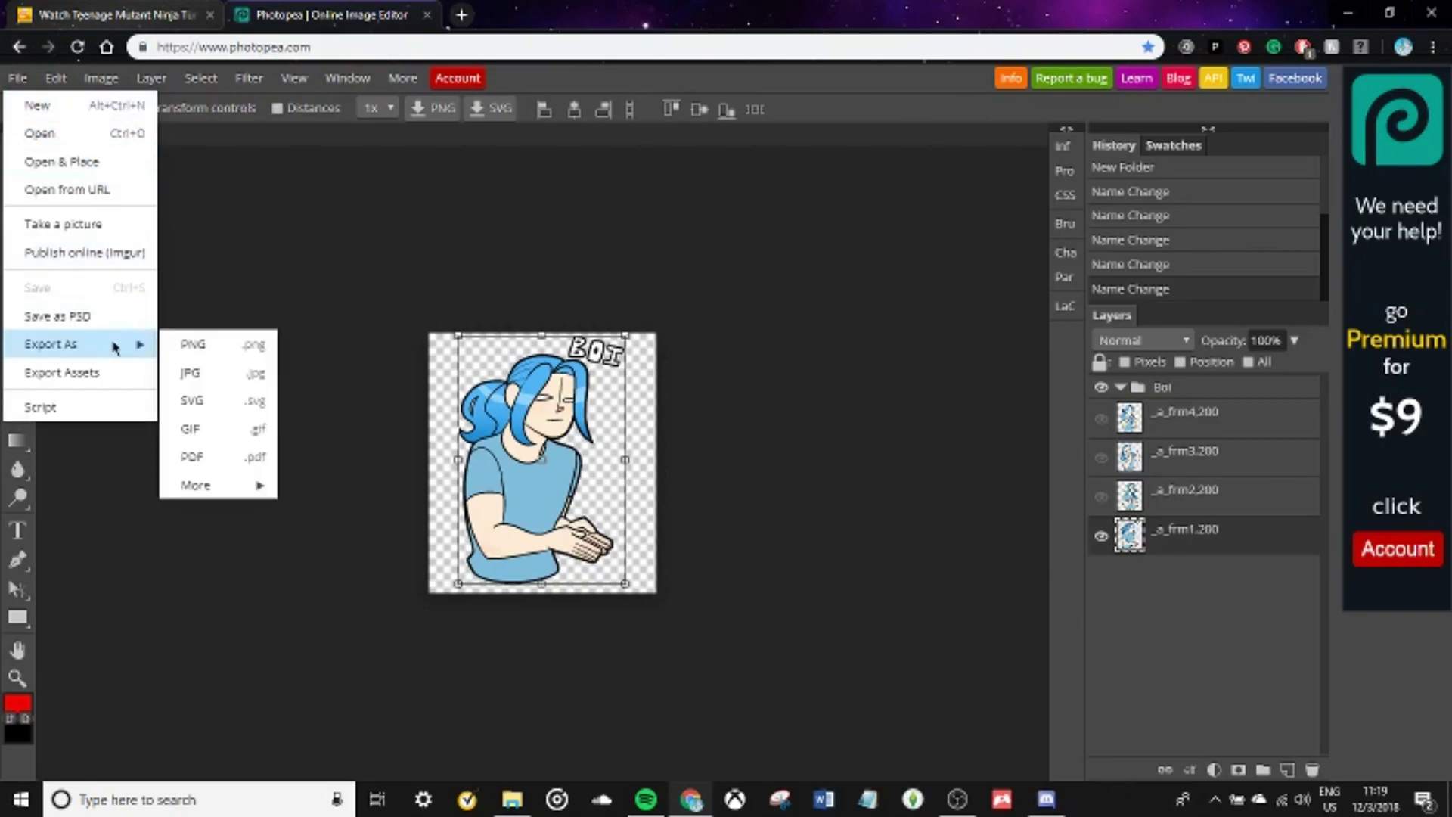
left_click(240, 429)
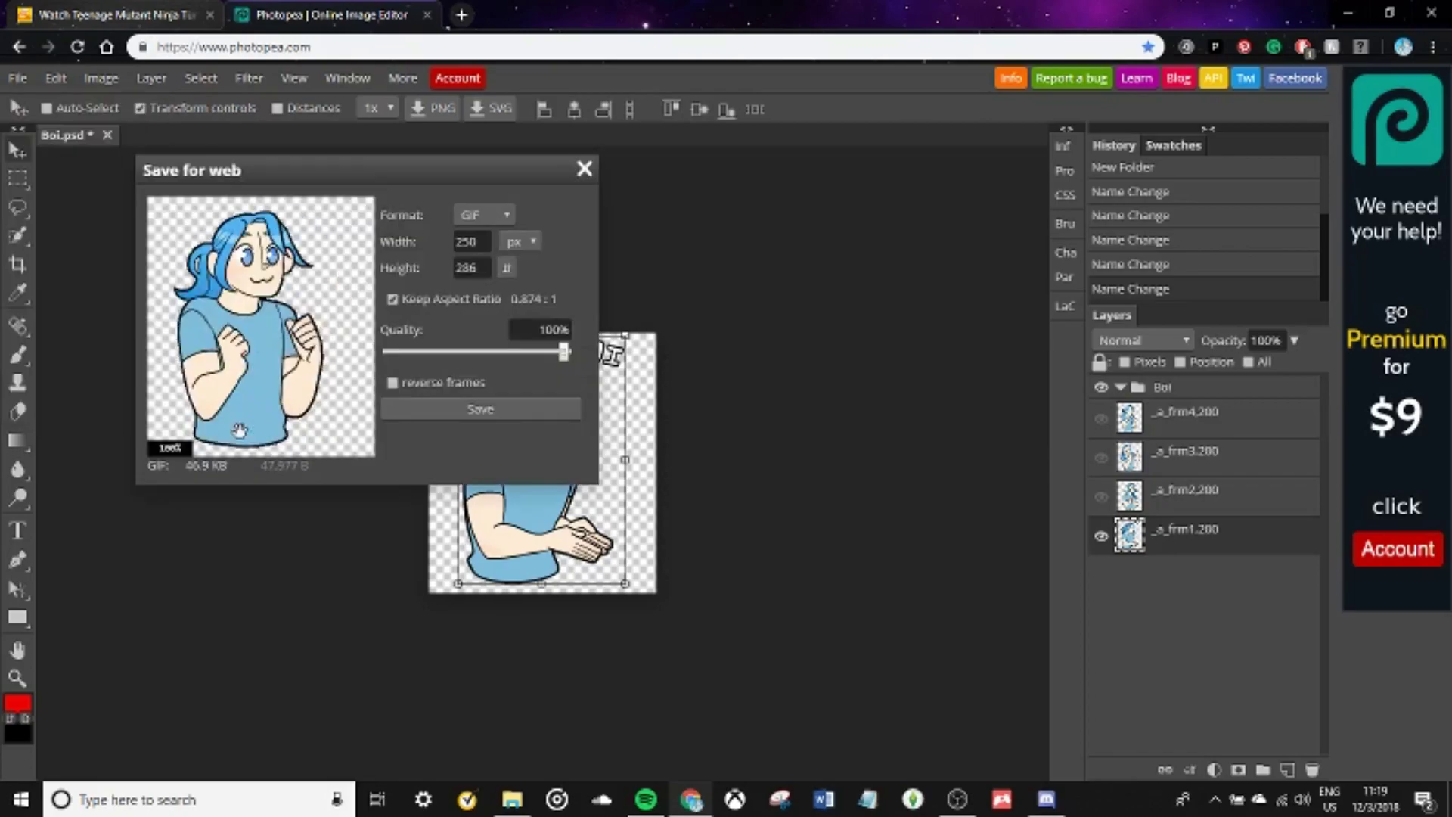
left_click(463, 410)
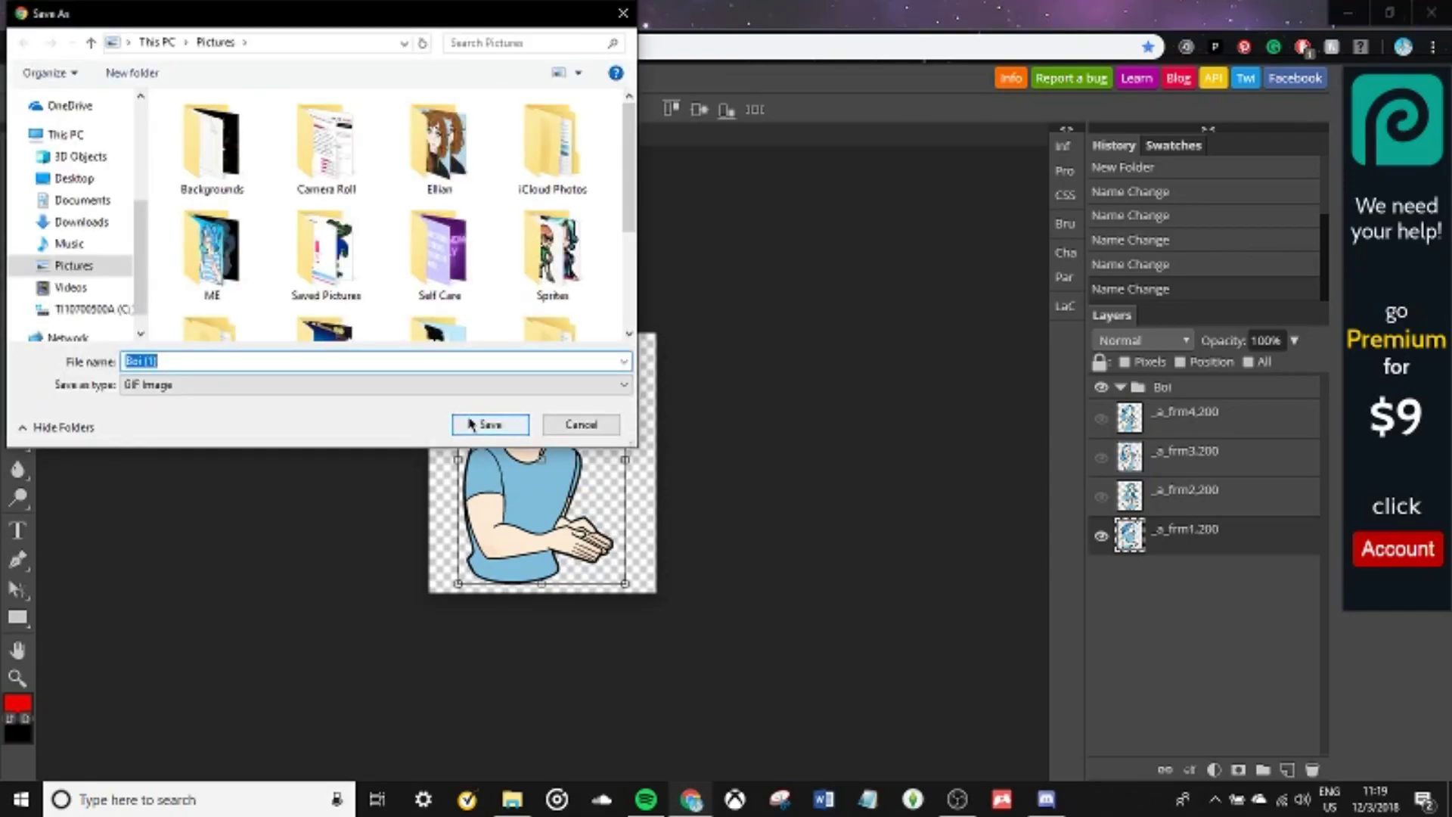
- Save the GIF as Boi (1).gif
left_click(471, 425)
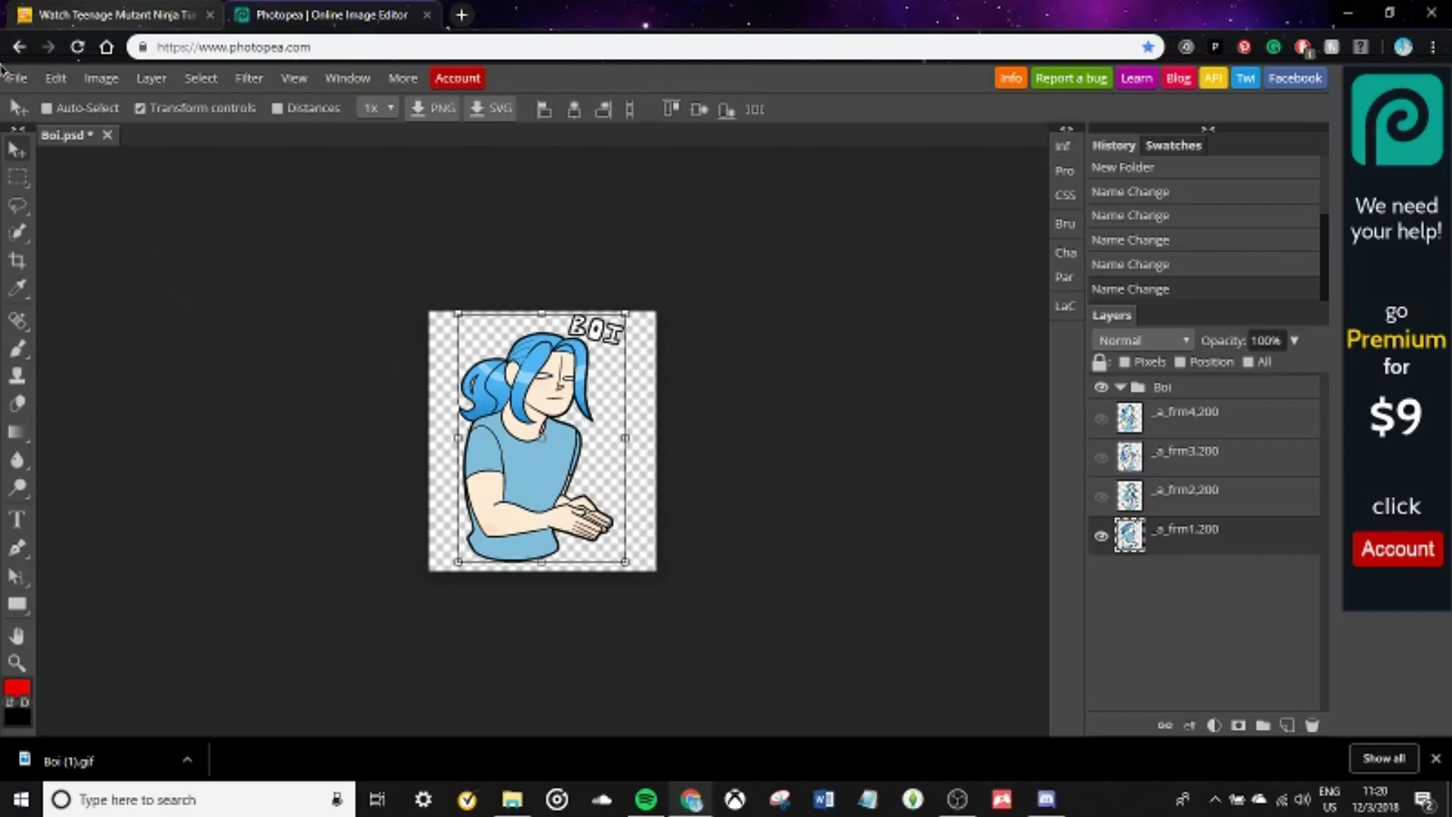
- Open the DFG game screenshot from the Pictures folder
left_click(32, 85)
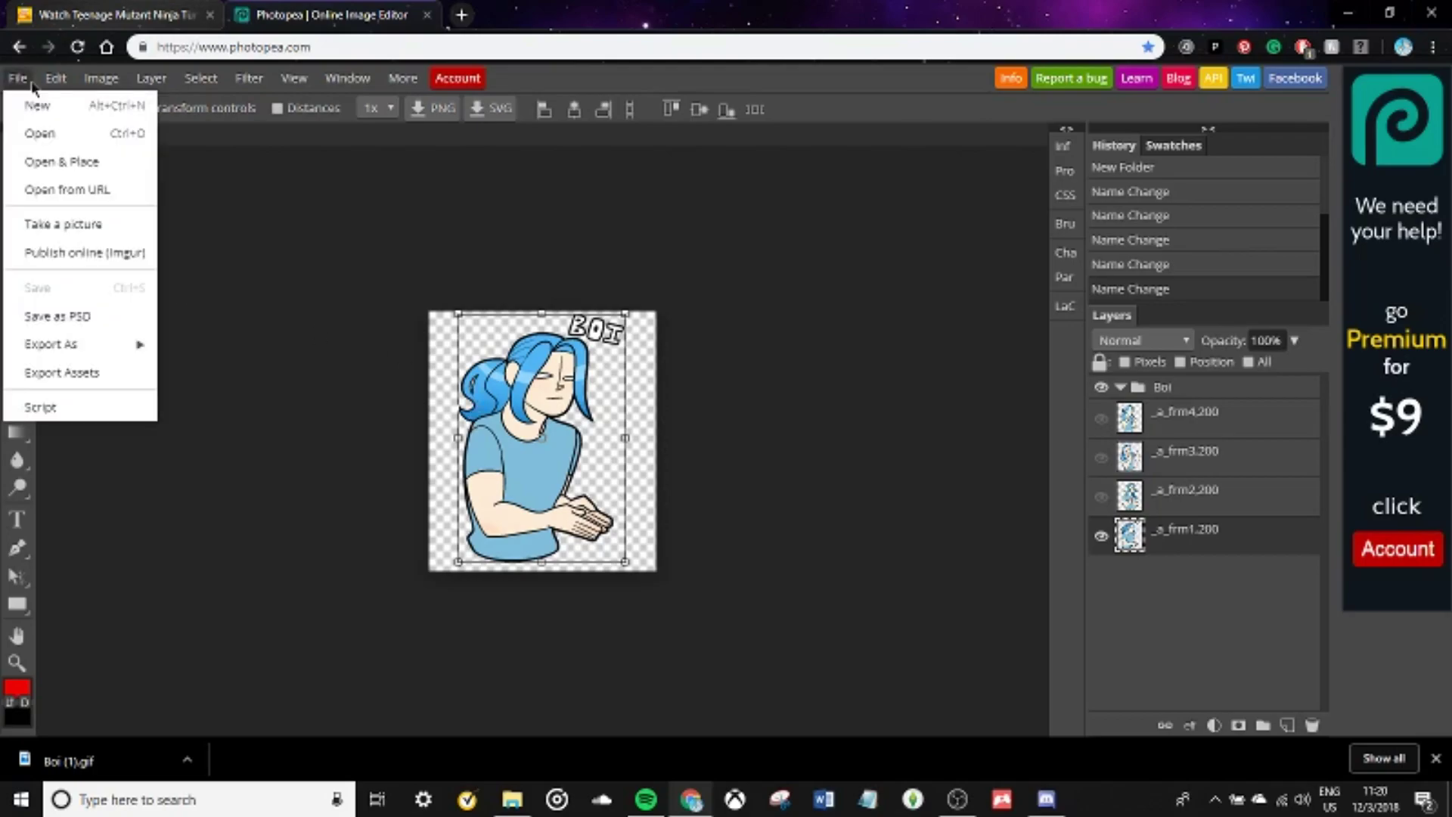
left_click(82, 134)
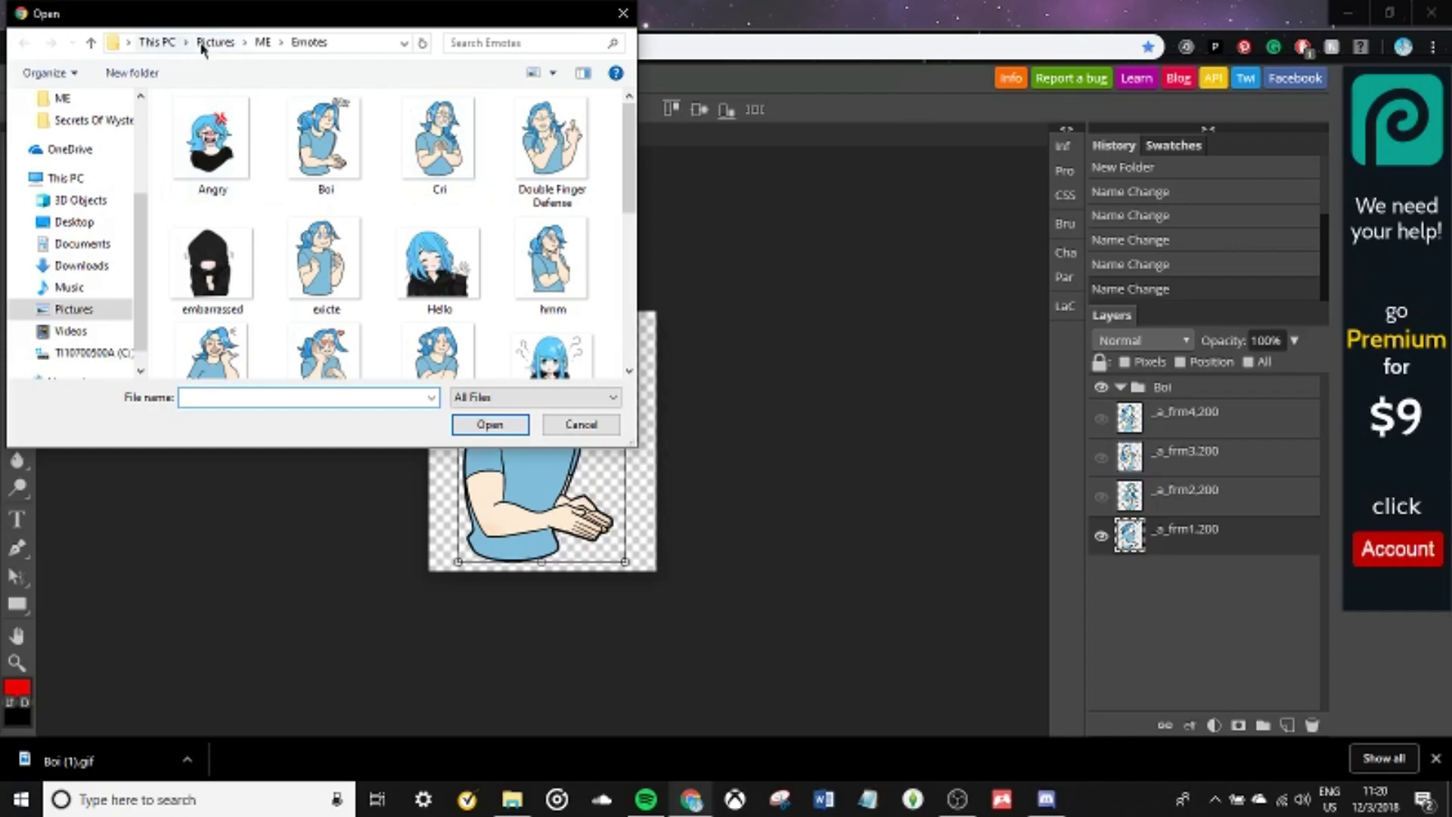
left_click(214, 43)
left_click_drag(630, 121, 628, 220)
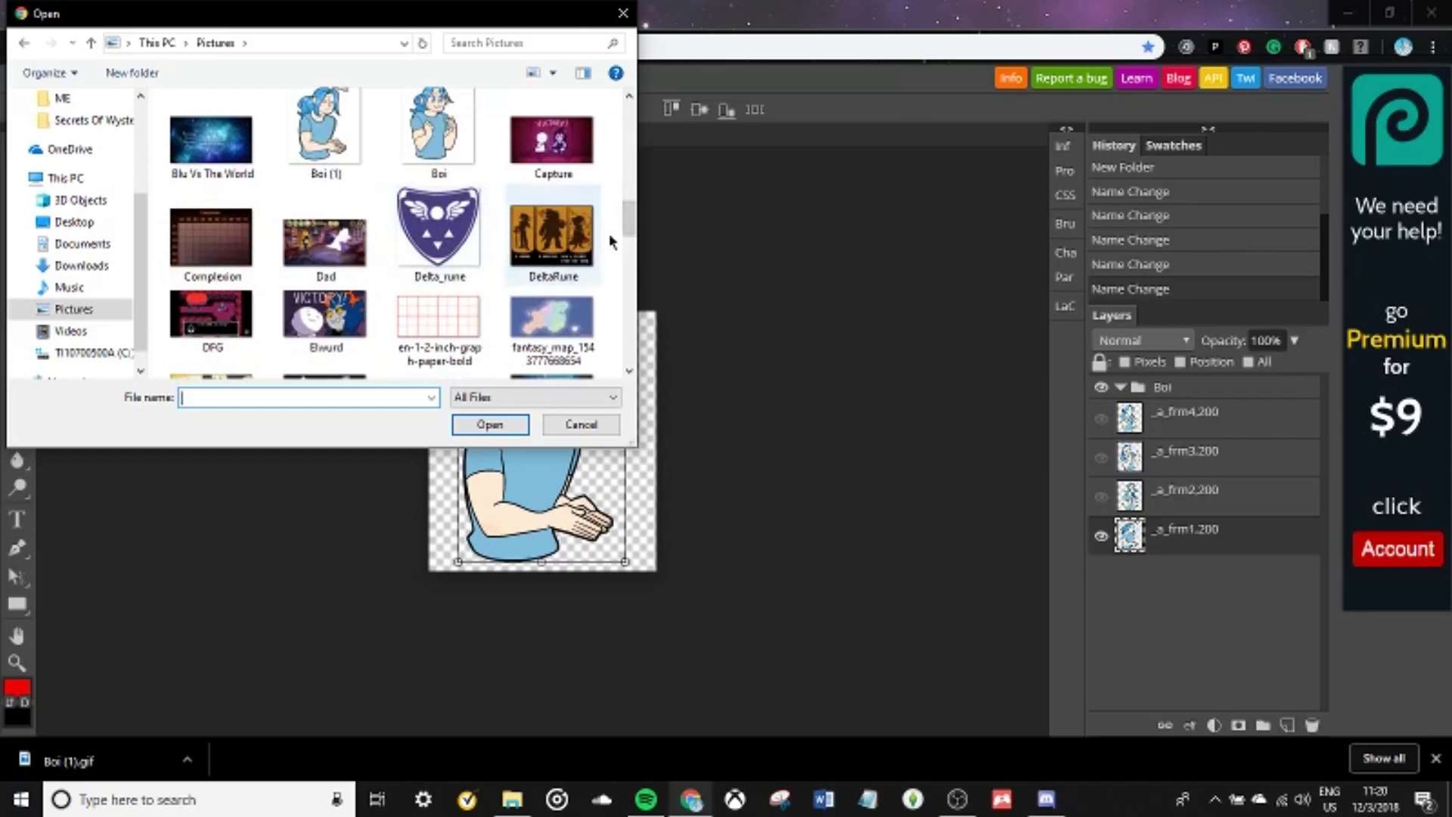
double_click(205, 311)
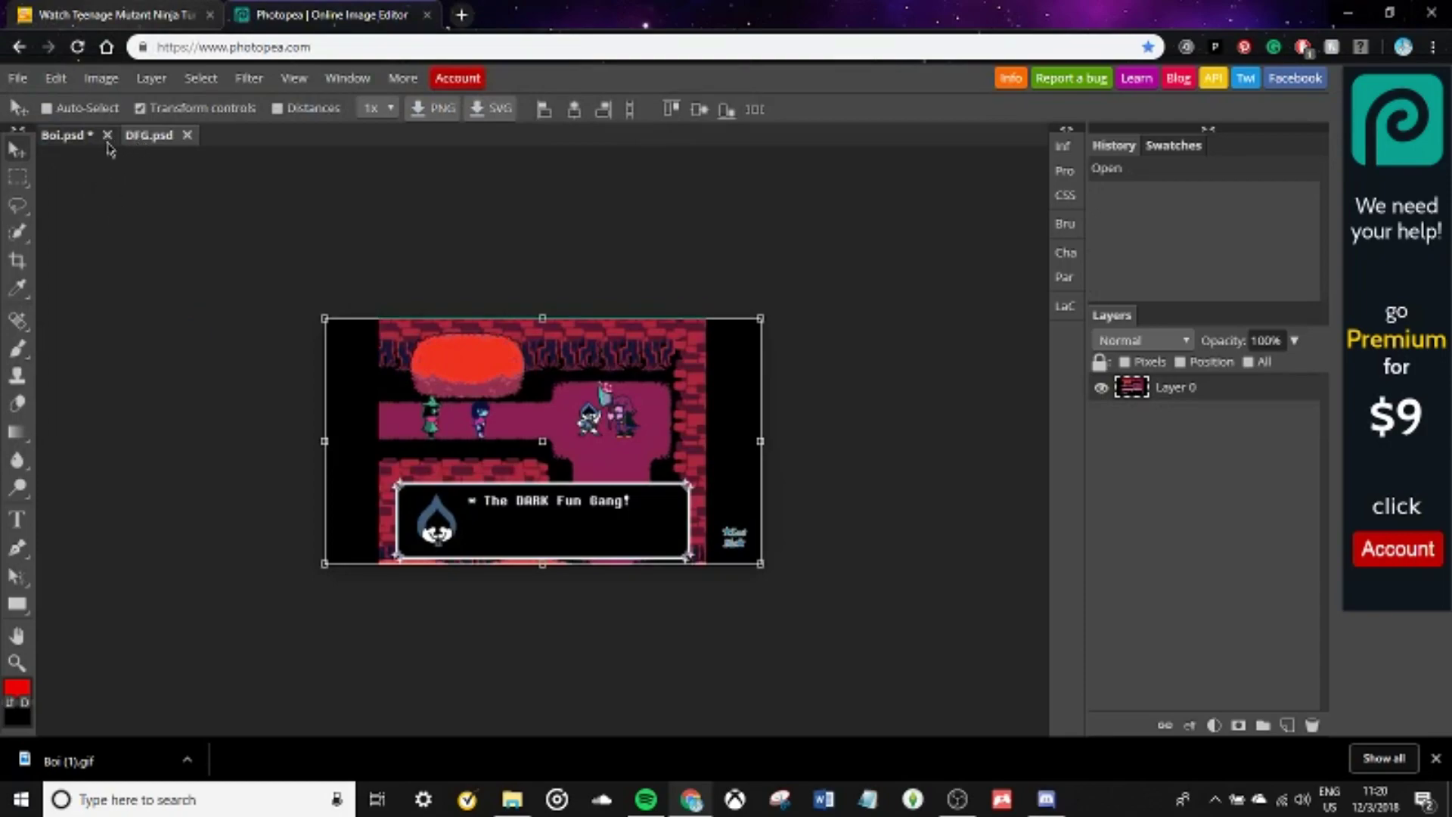
- In Boi.psd, select frame layers _a_frm4,200 through _a_frm1,200 and duplicate them into DFG.psd
left_click(83, 138)
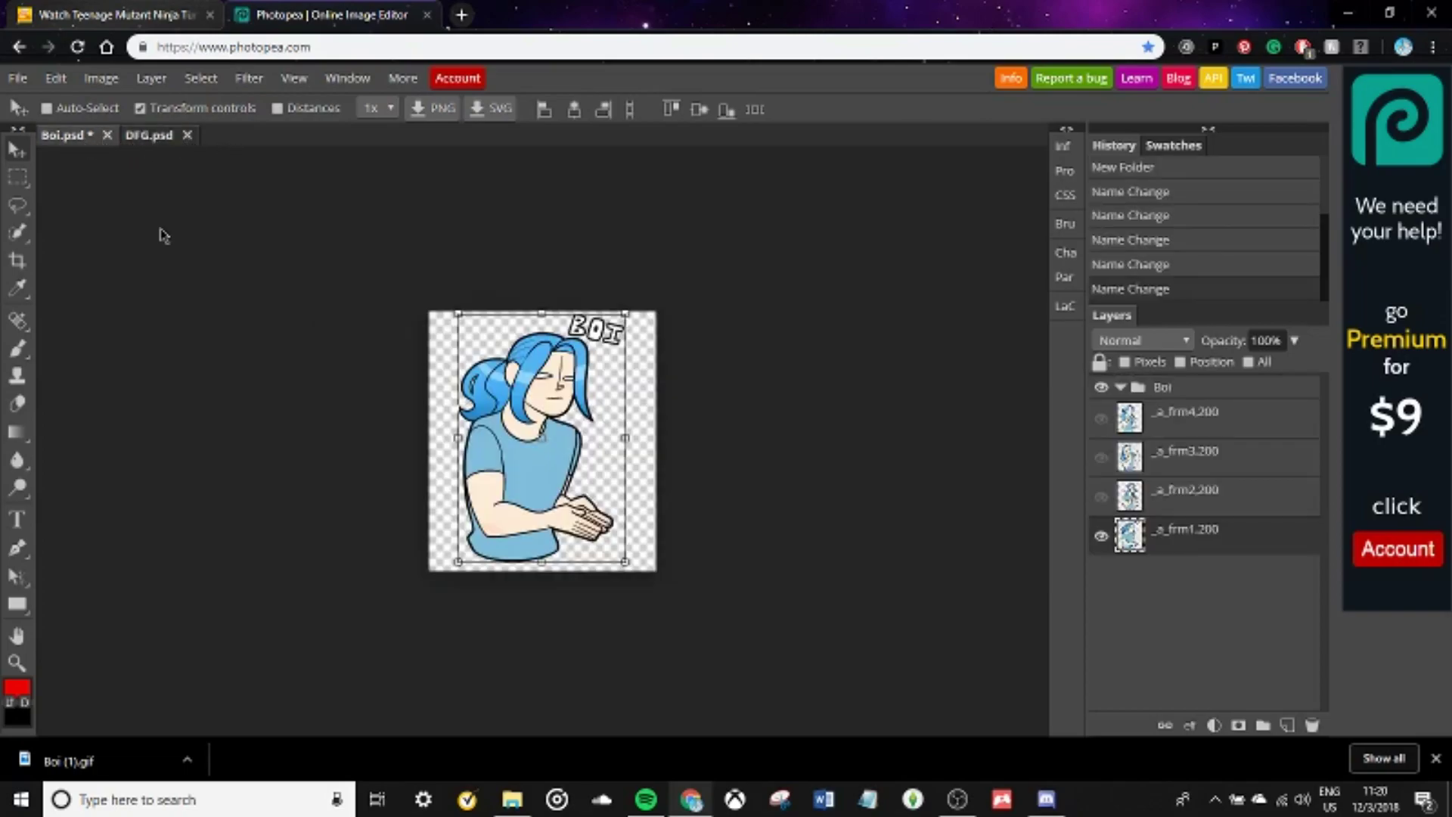
left_click(1188, 422)
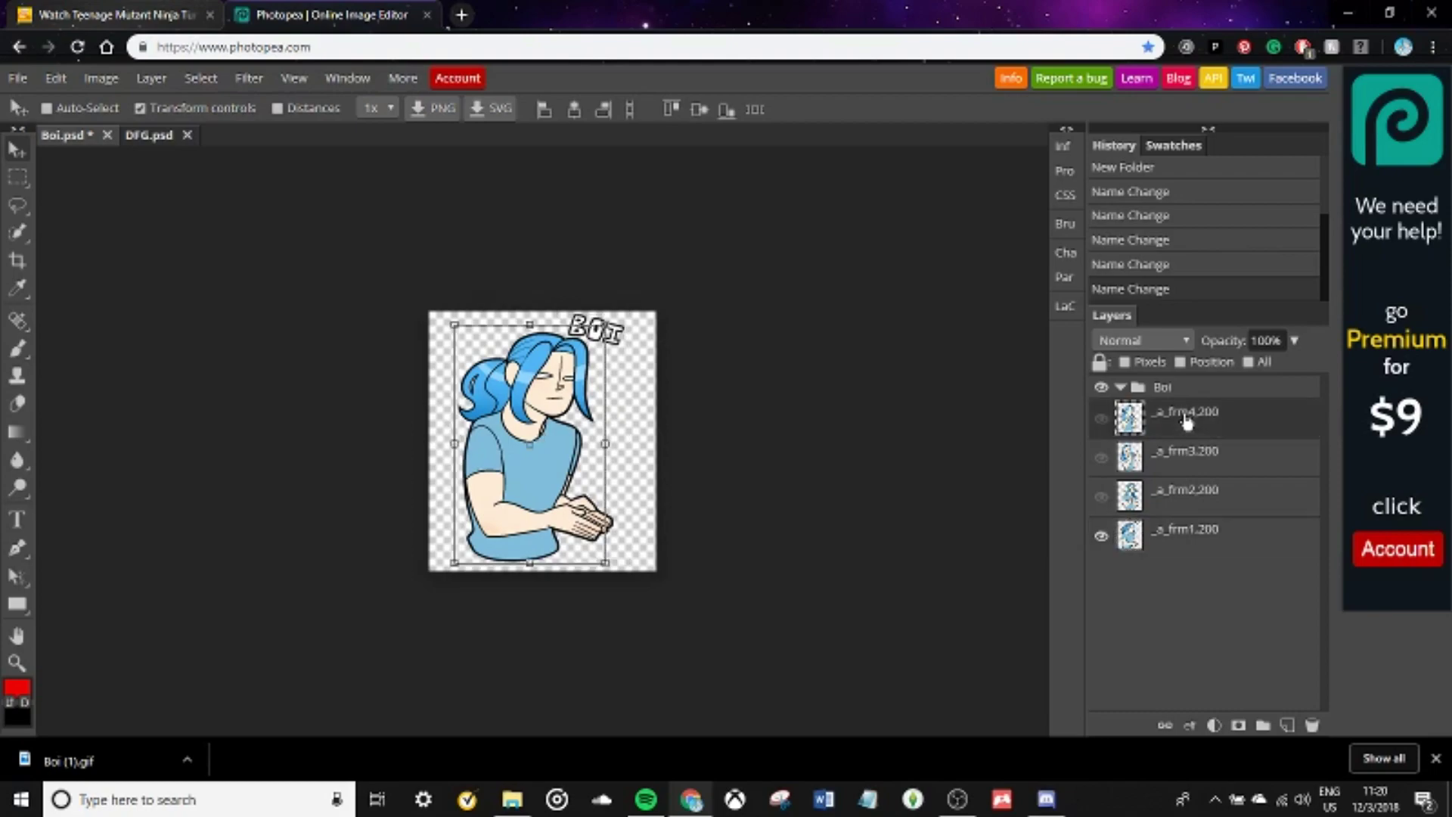
left_click(1193, 535)
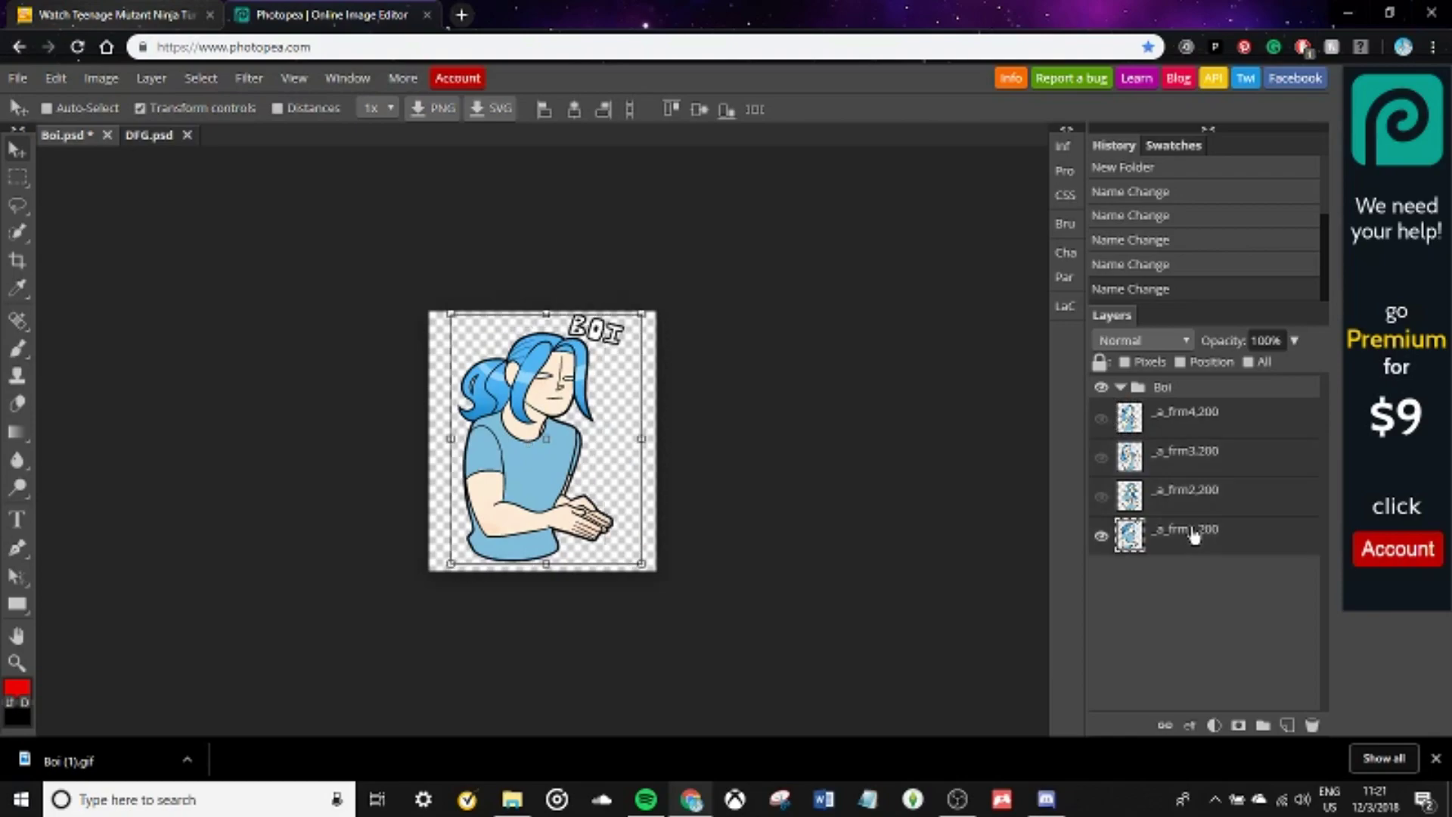
right_click(1195, 484)
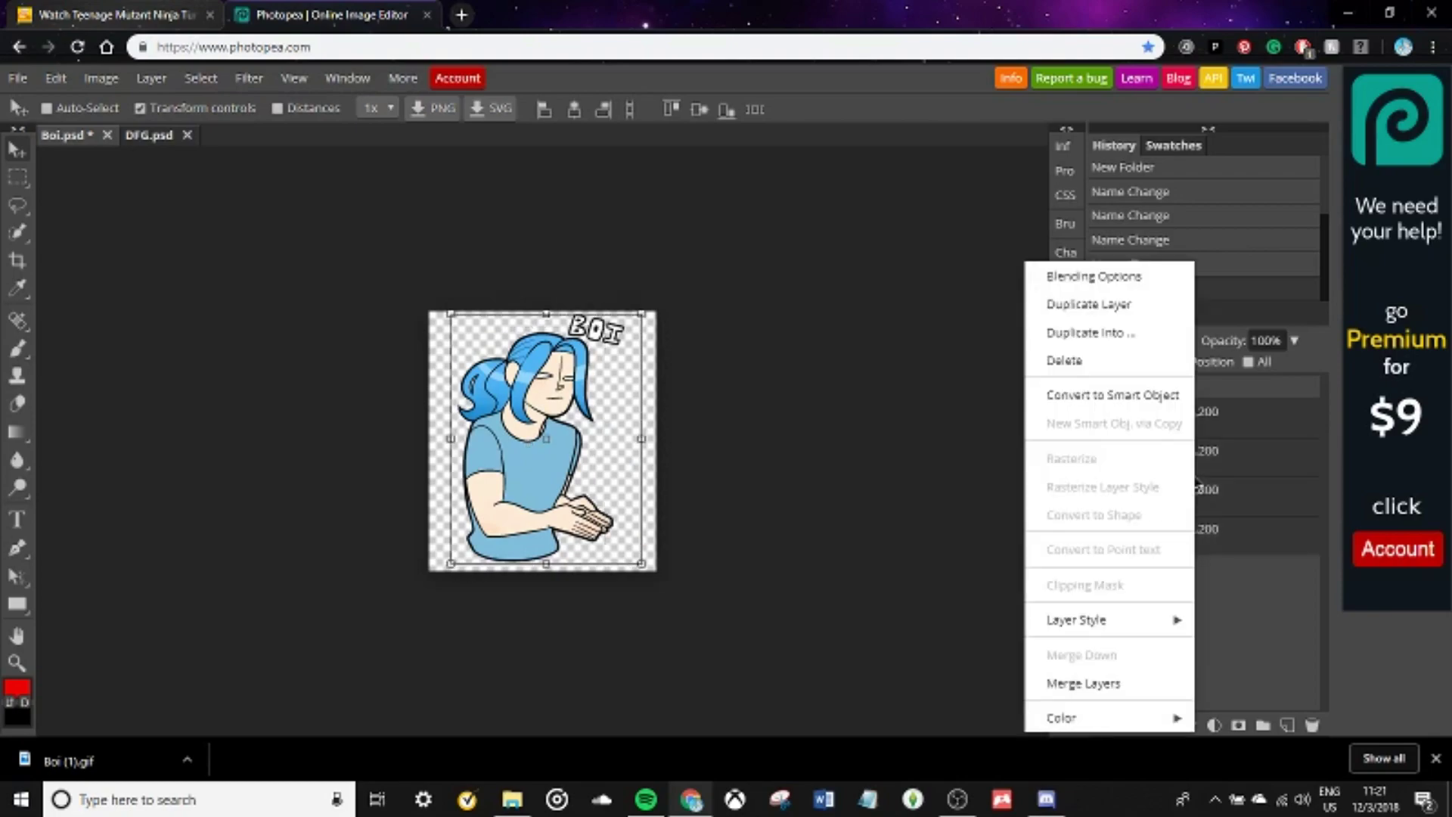
left_click(1089, 333)
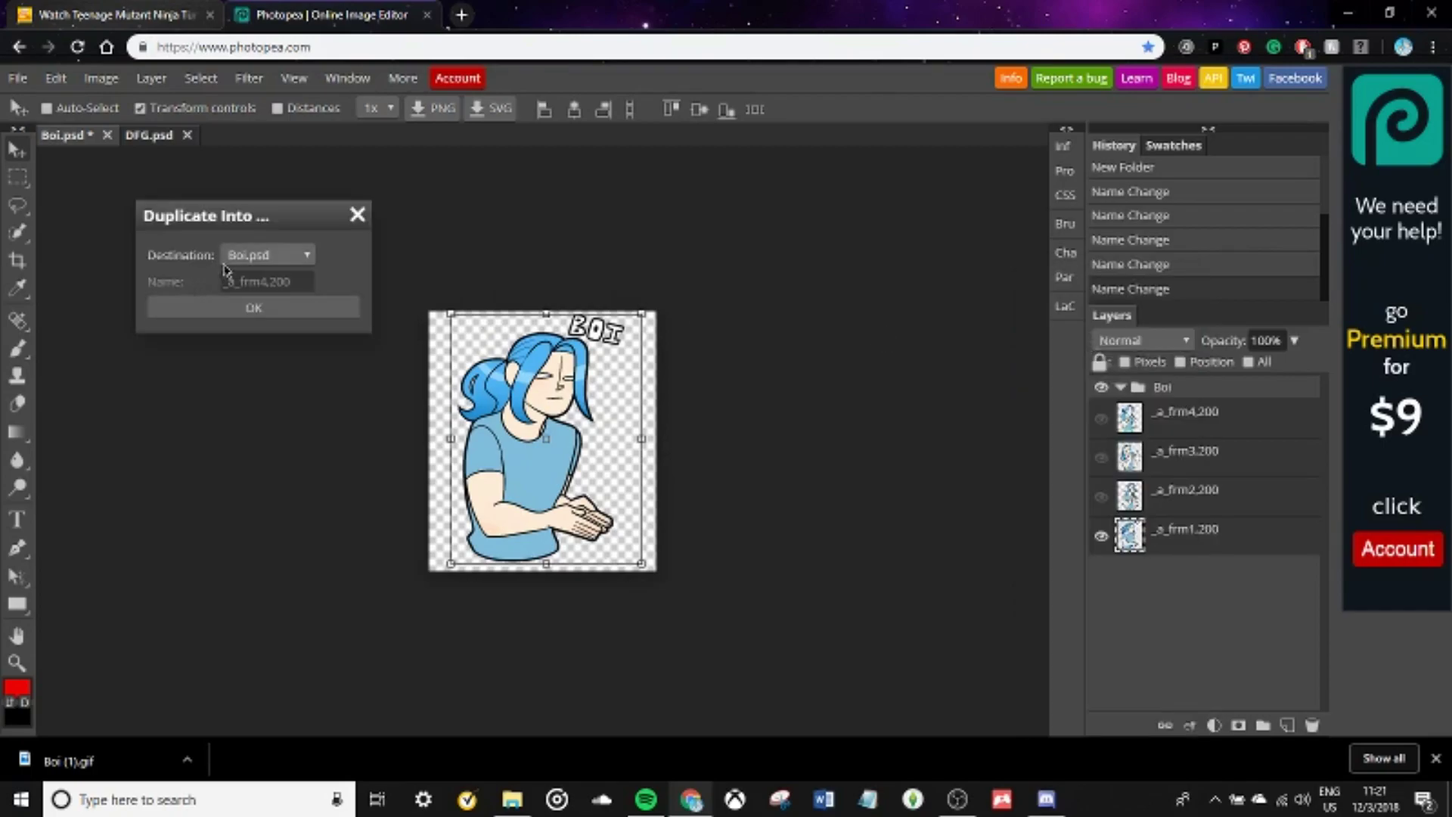
left_click(254, 259)
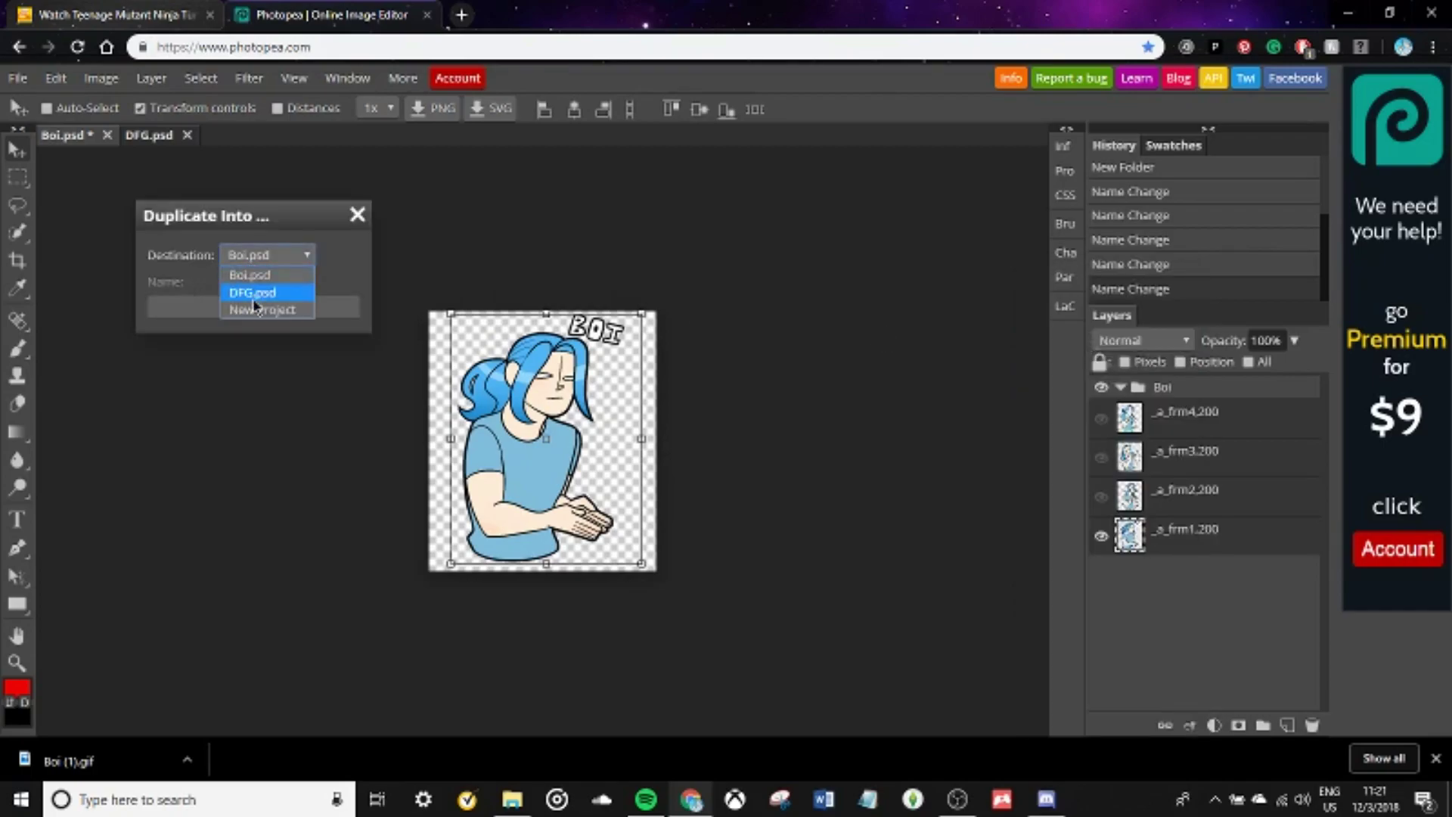
left_click(254, 294)
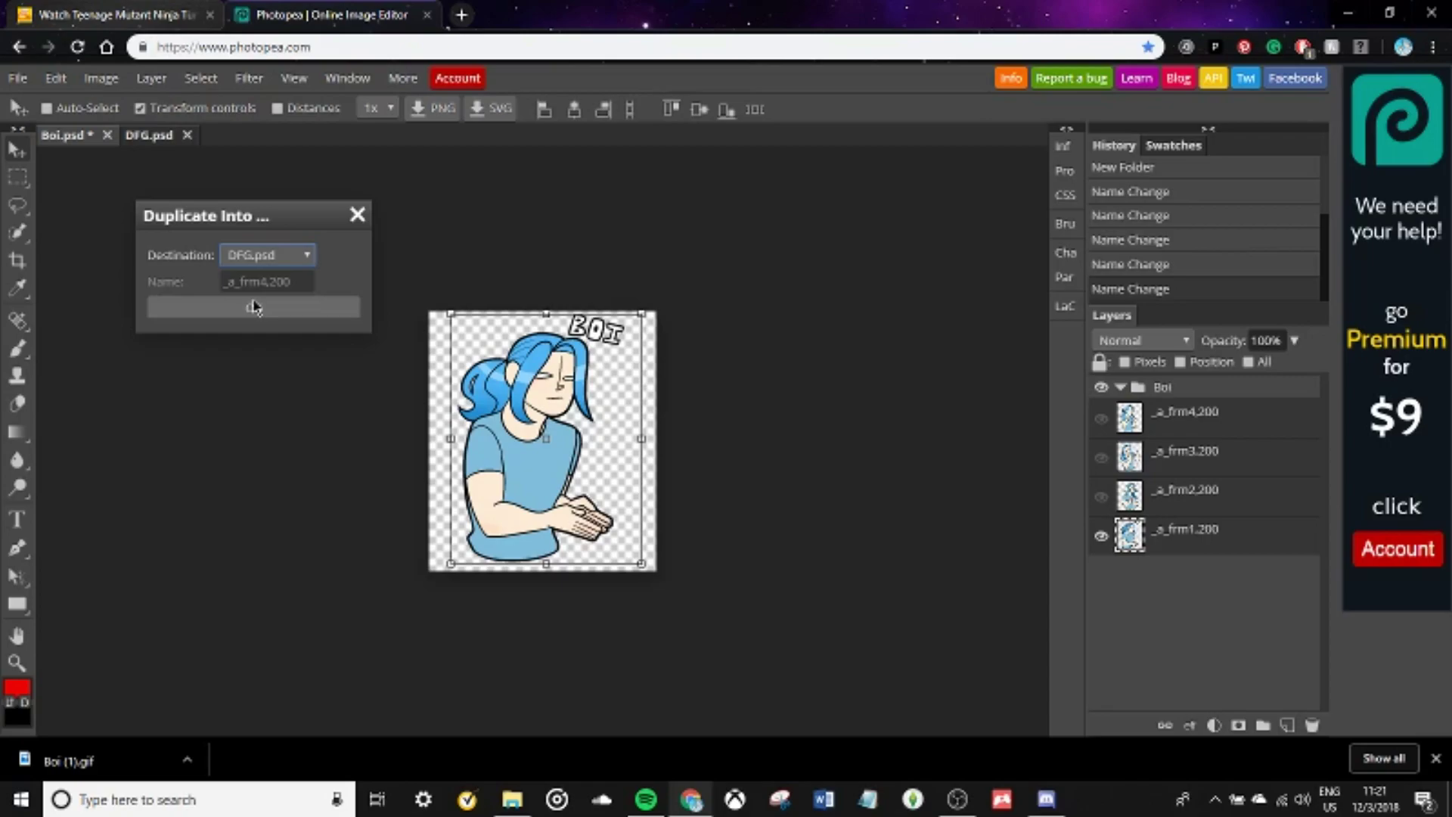
left_click(254, 310)
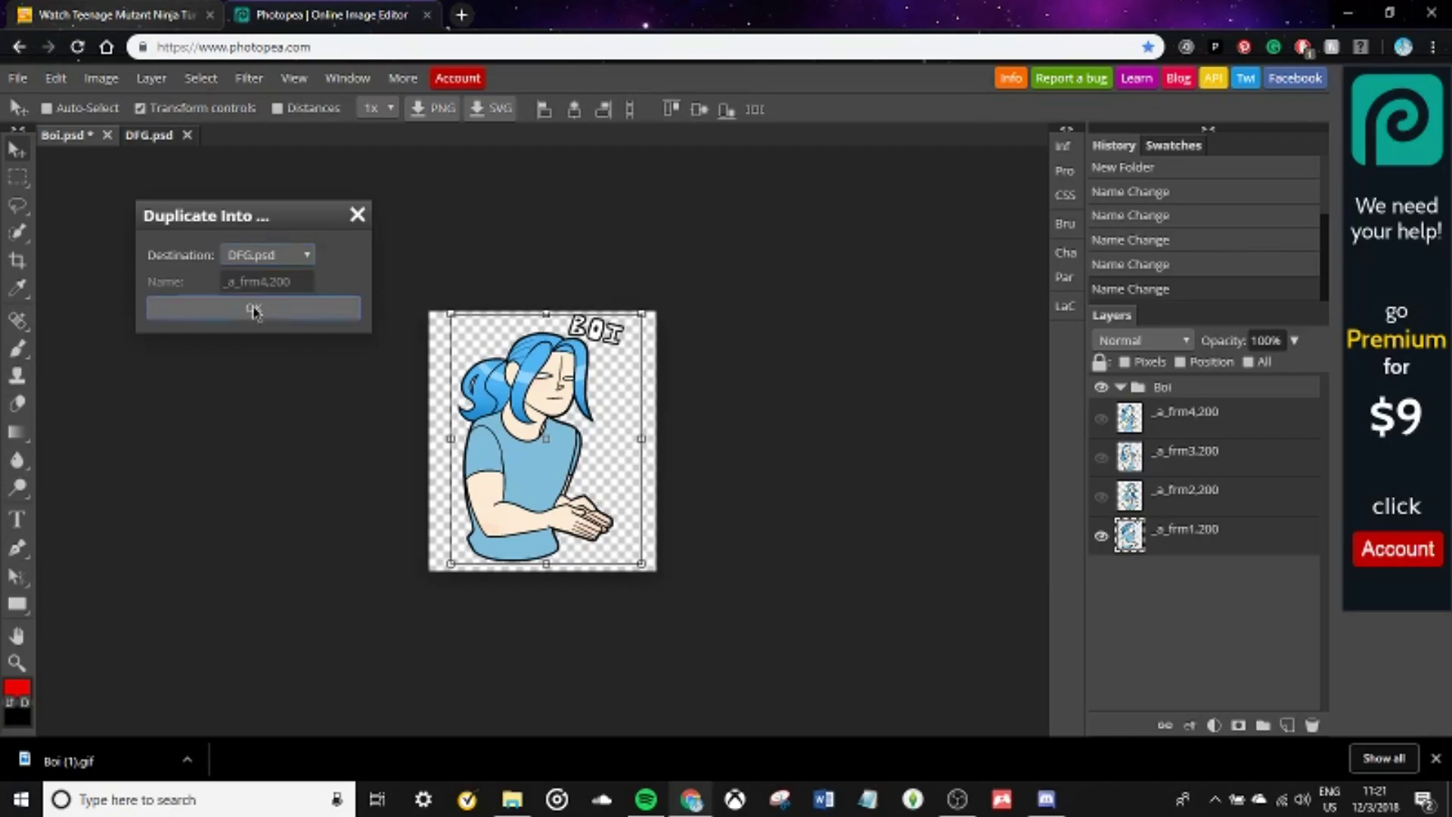
- Close Boi.psd without saving and scale the character frames in DFG.psd to 95.2%
left_click(165, 136)
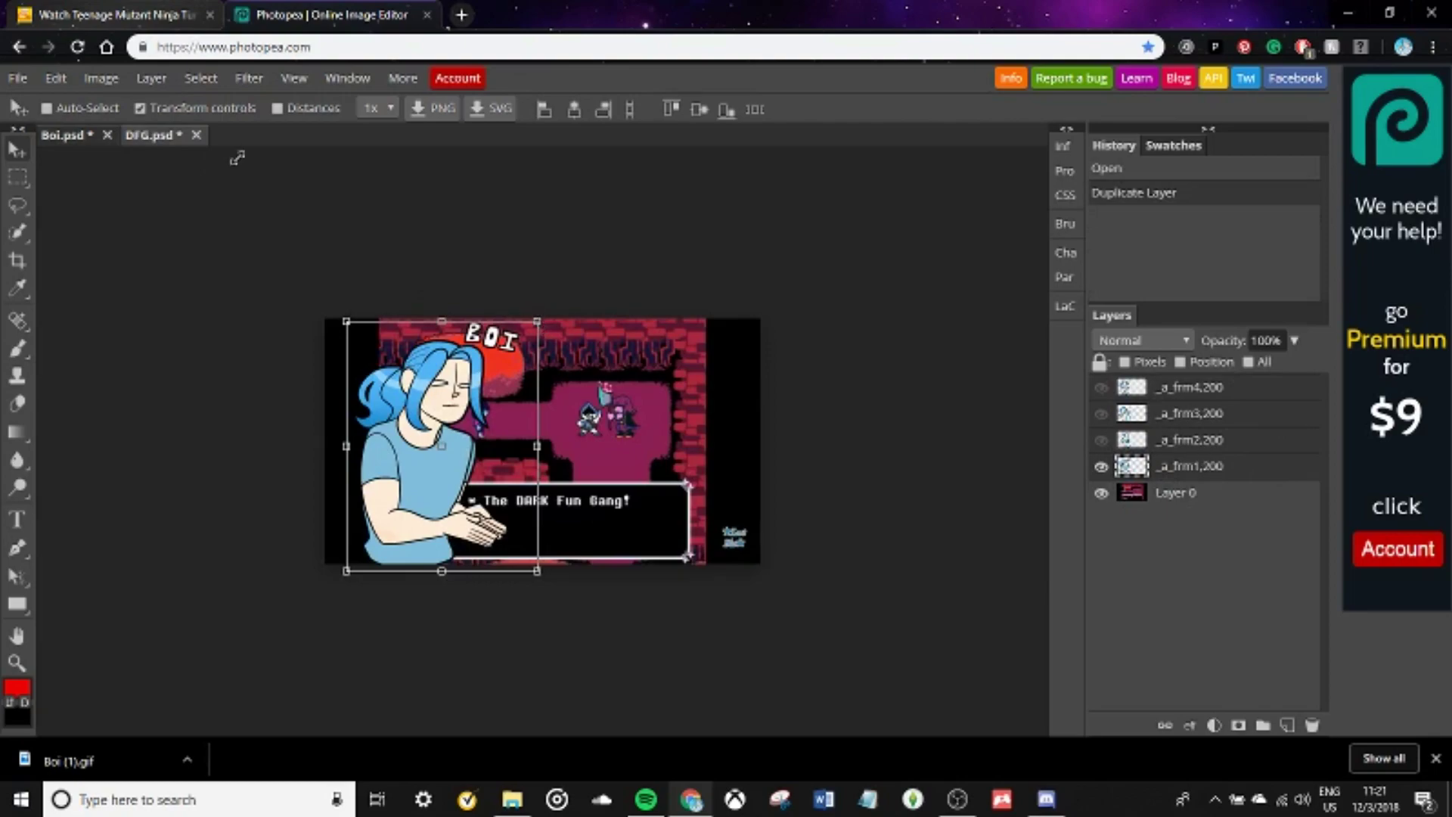
left_click(108, 136)
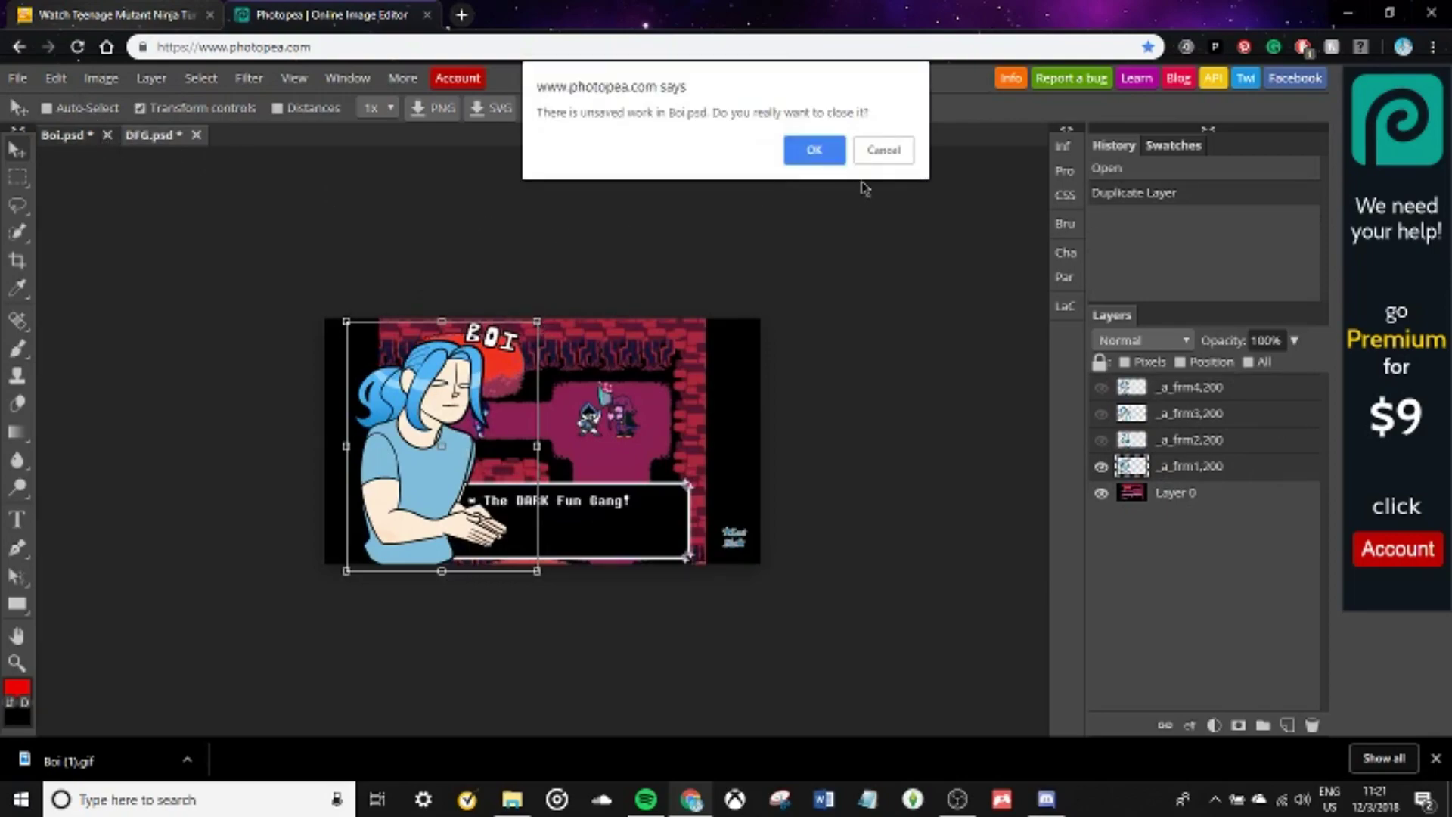
left_click(817, 155)
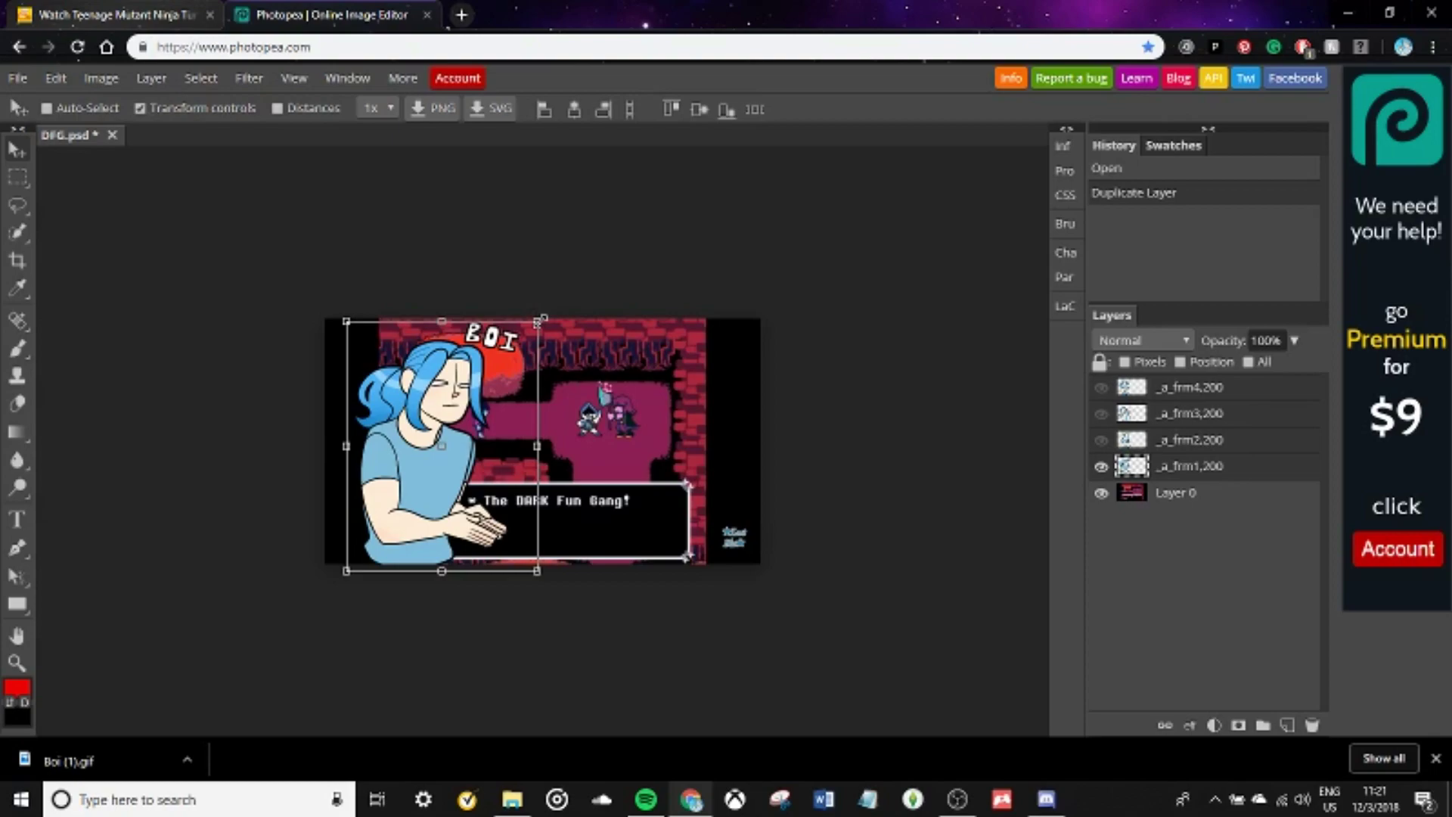
left_click_drag(539, 320, 532, 381)
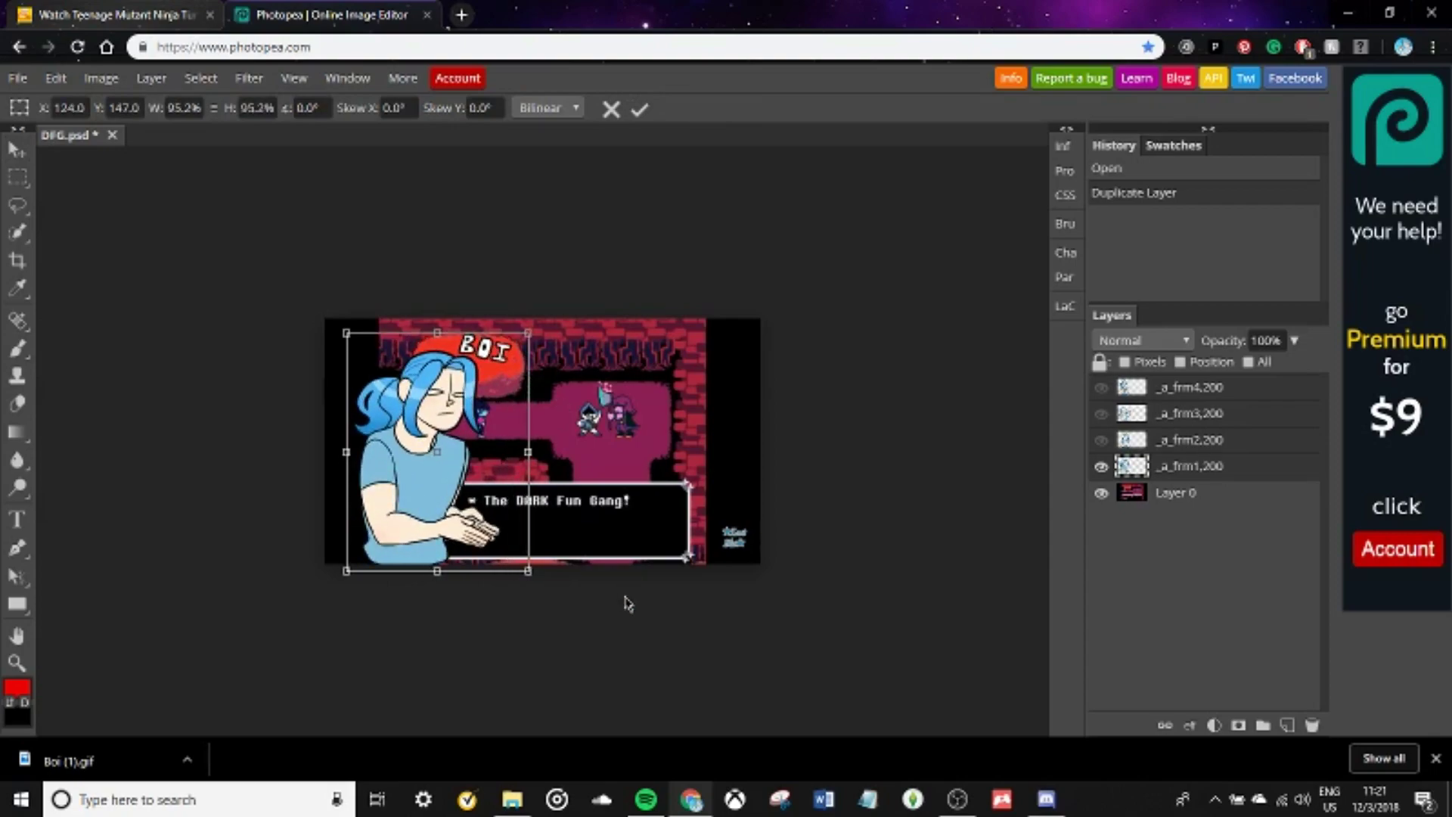
- Export the DFG scene with the animated character as a 480×270 GIF named fjhgsojfhgn.gif
left_click(11, 79)
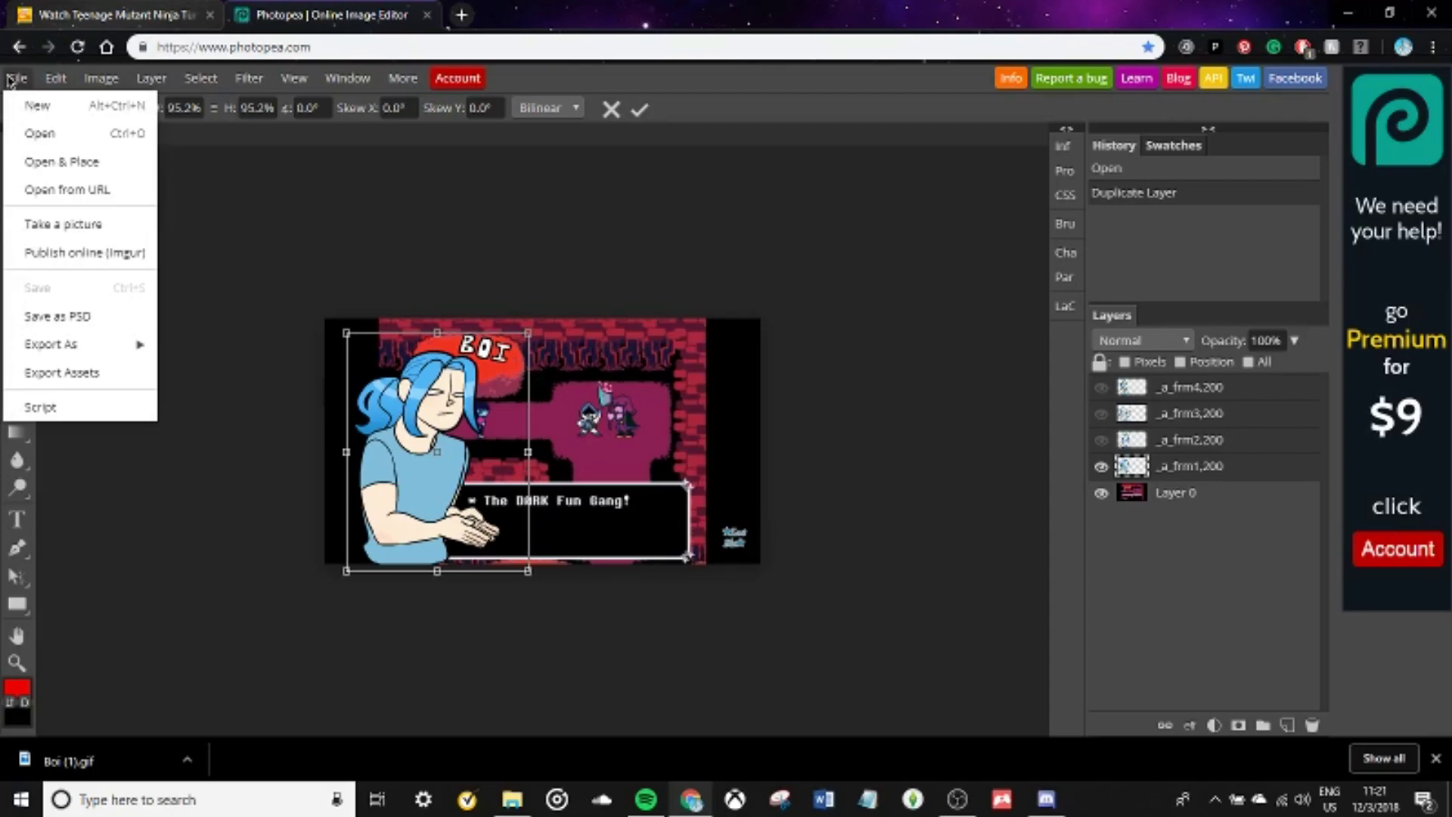
mouse_move(118, 350)
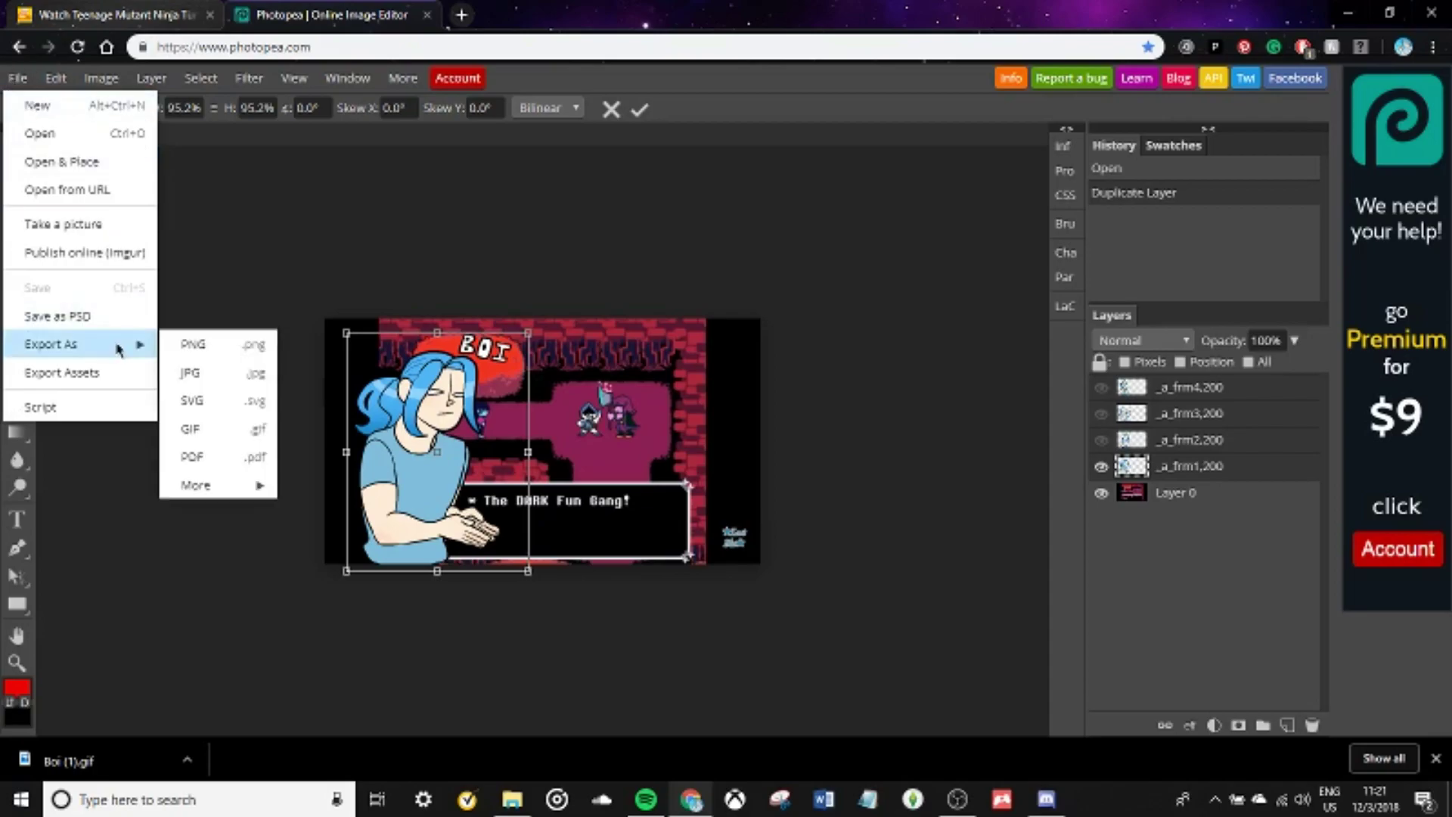
left_click(217, 422)
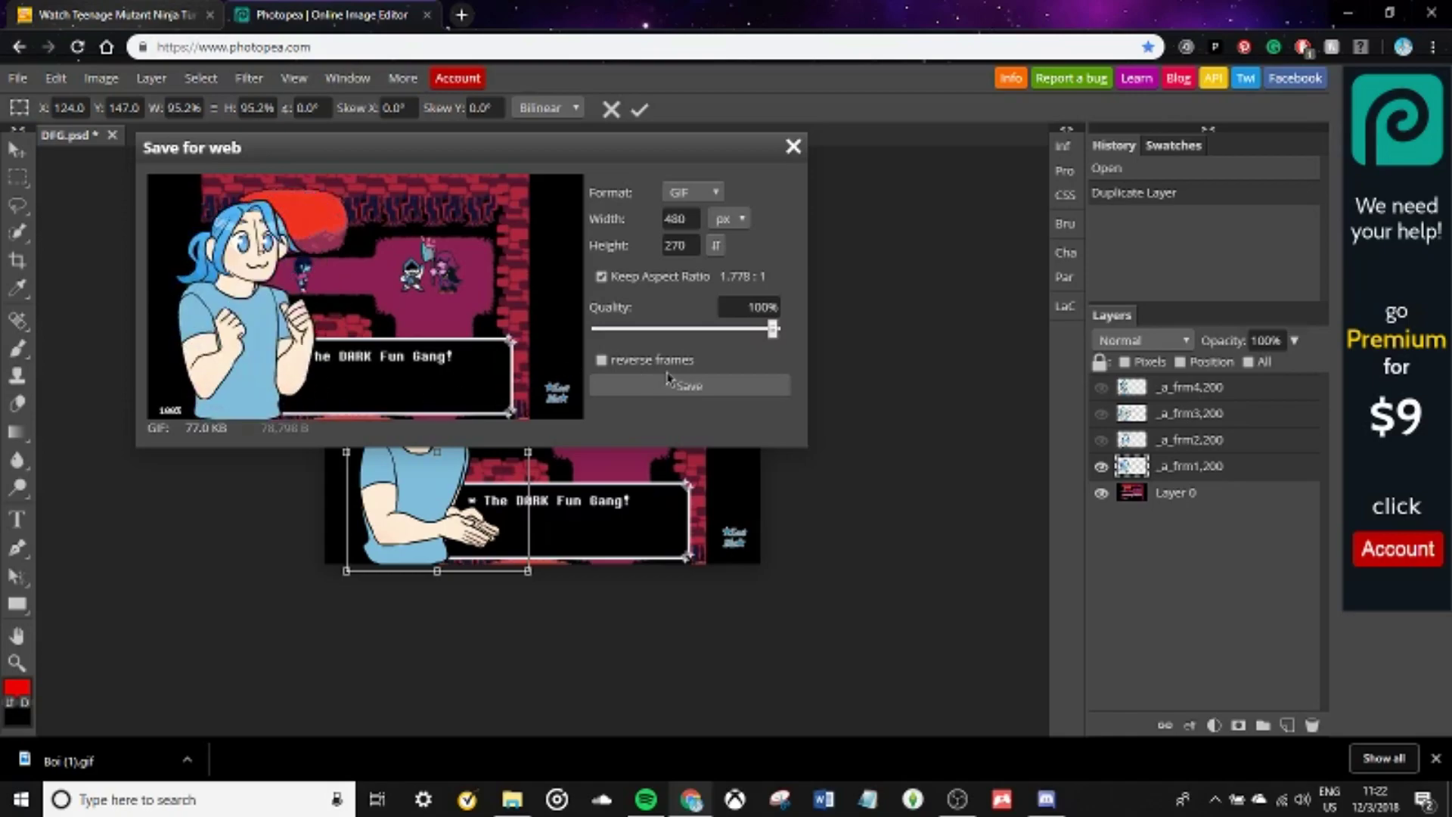
left_click(675, 385)
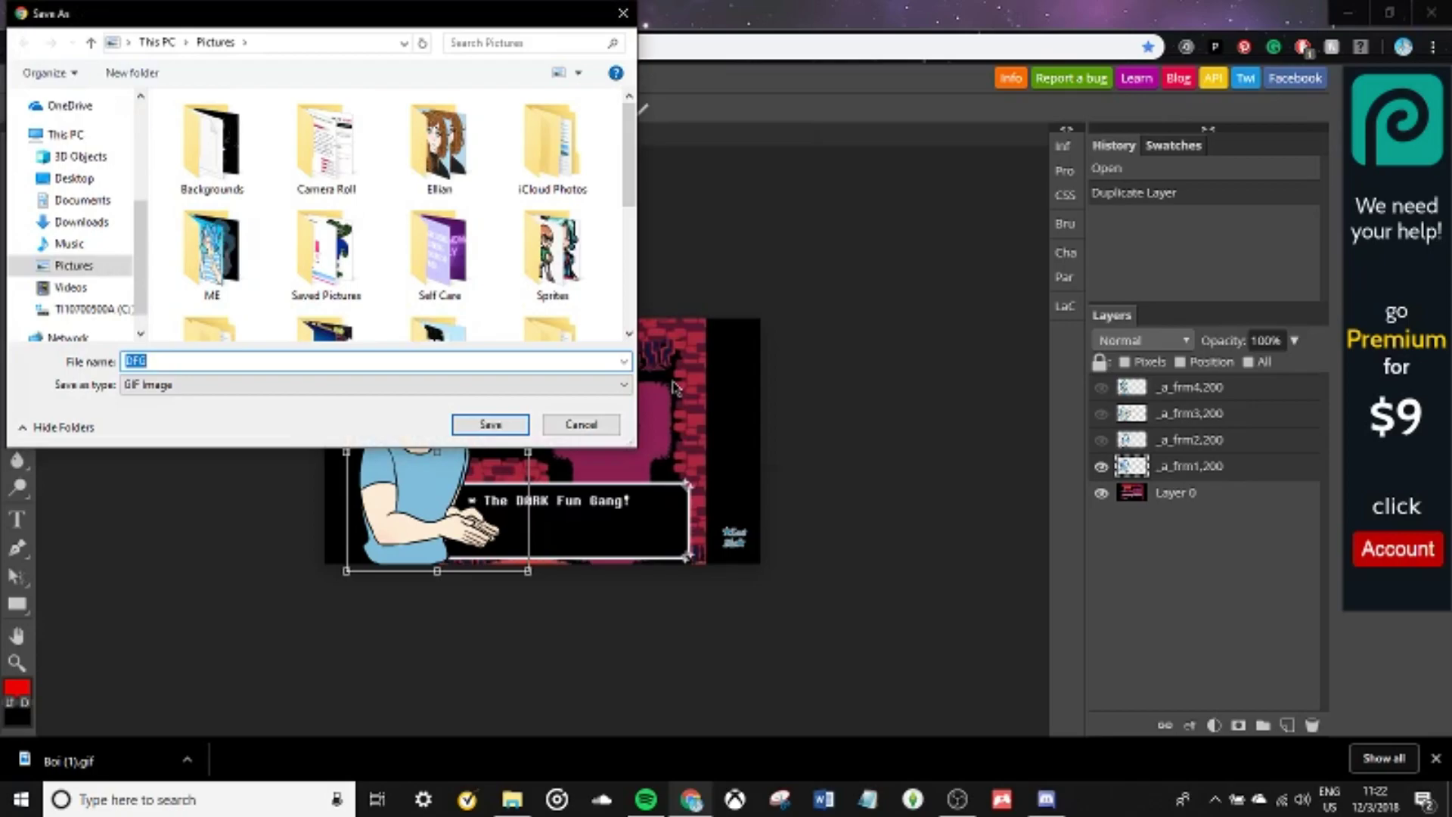
type("fjhgsjfhjgn")
key("Return")
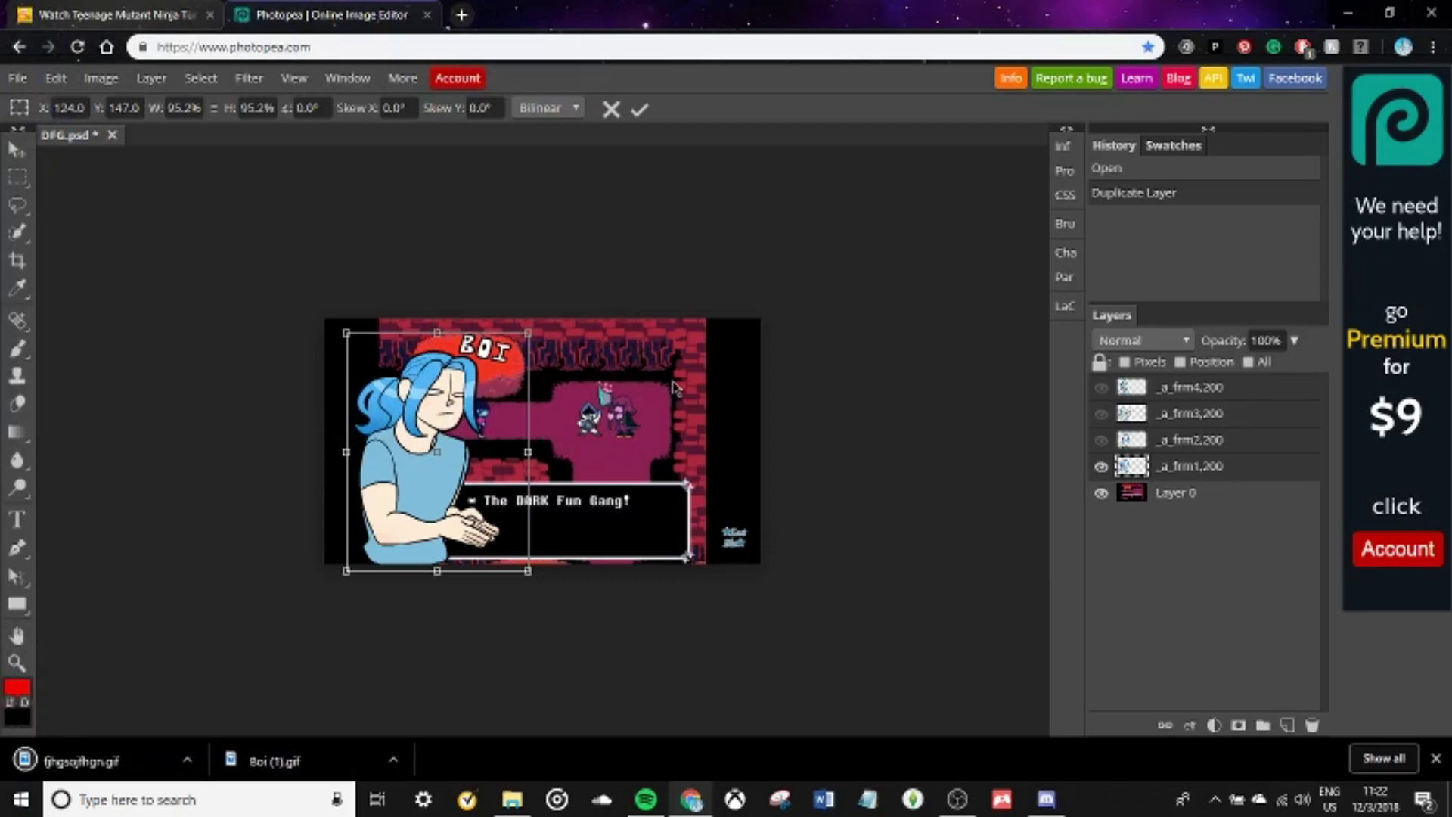